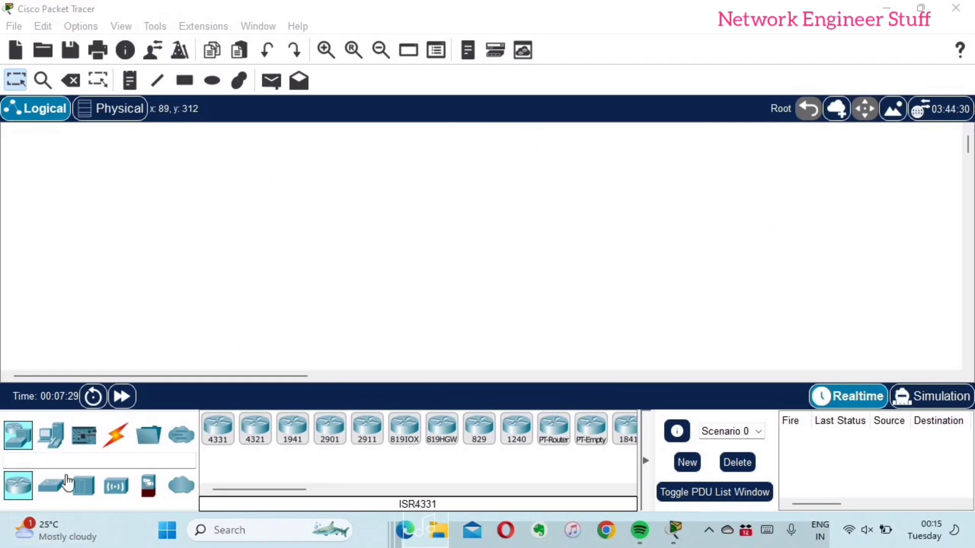
- Place a 2960 switch in the logical workspace with one PC below it on each side
click(52, 489)
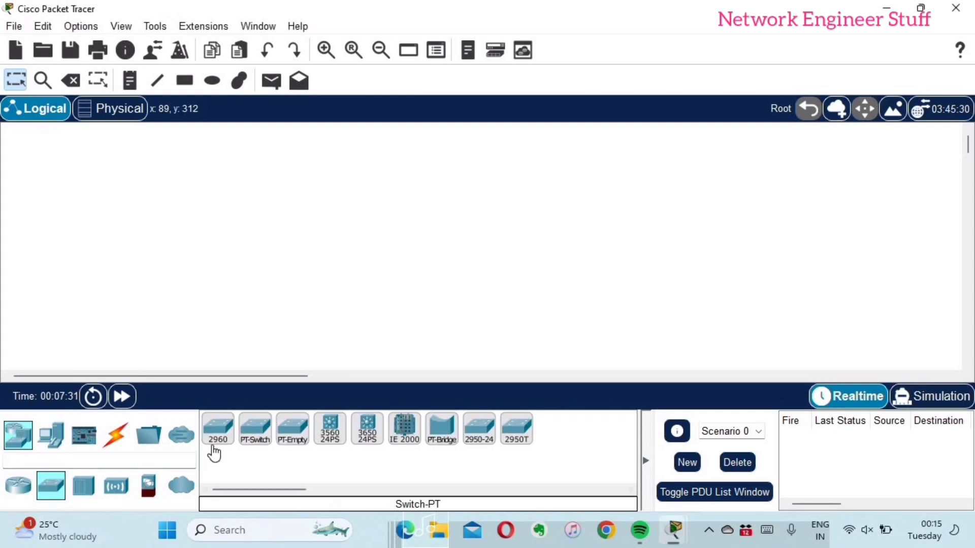
click(218, 429)
click(373, 193)
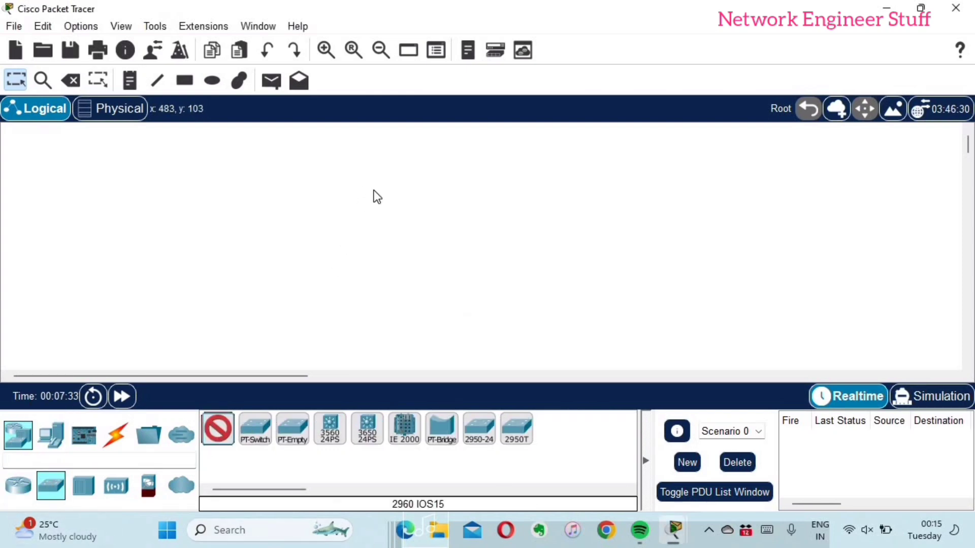
click(53, 438)
click(218, 429)
click(217, 313)
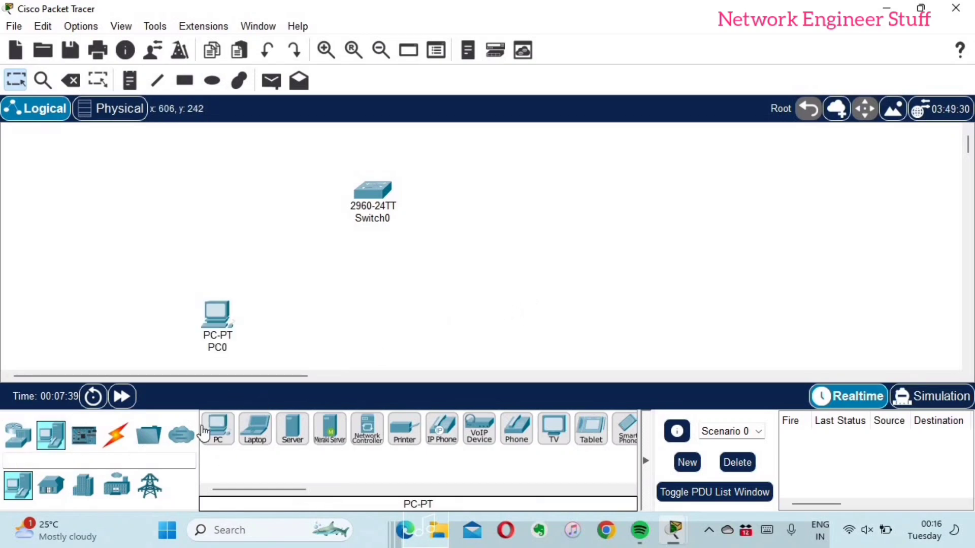
click(519, 308)
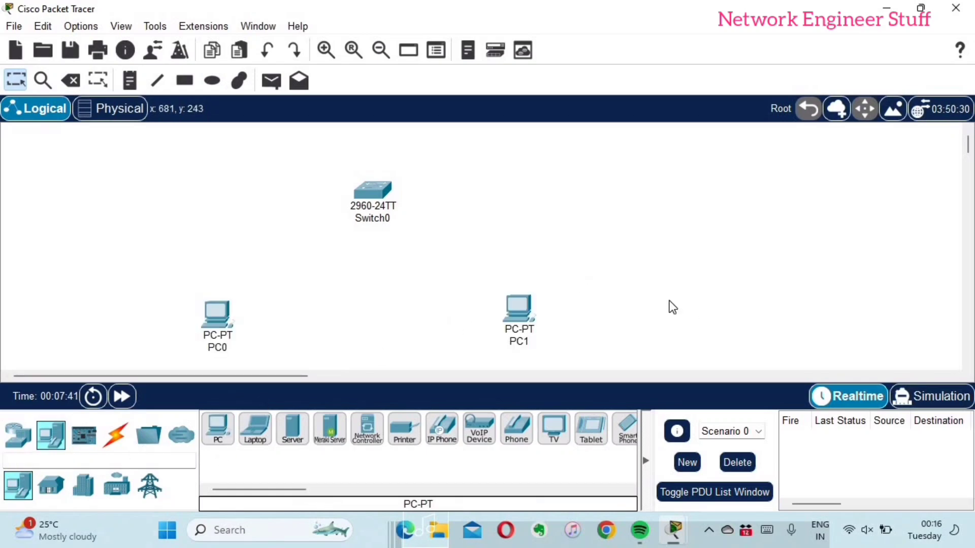
- Connect PC0's FastEthernet0 to the switch's FastEthernet0/1 with a copper straight-through cable
click(116, 436)
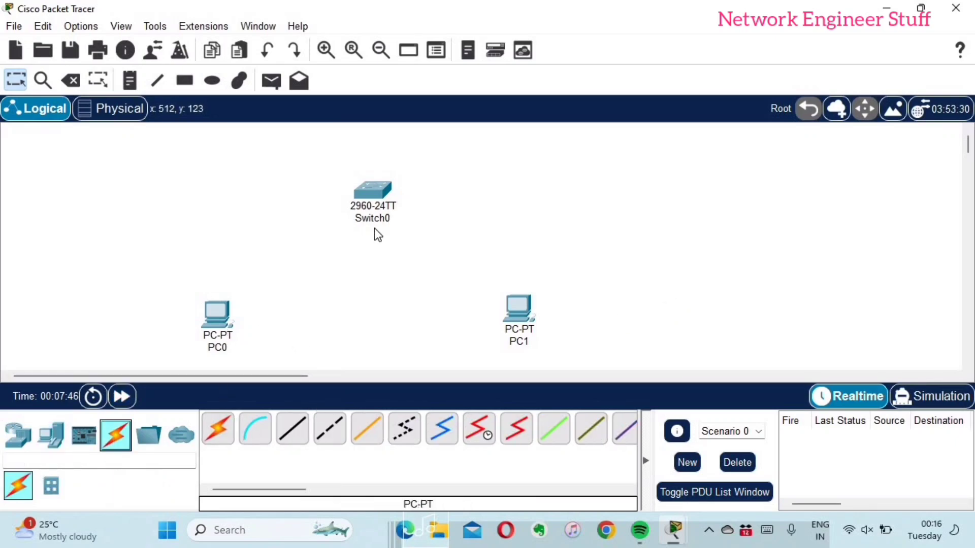
click(294, 435)
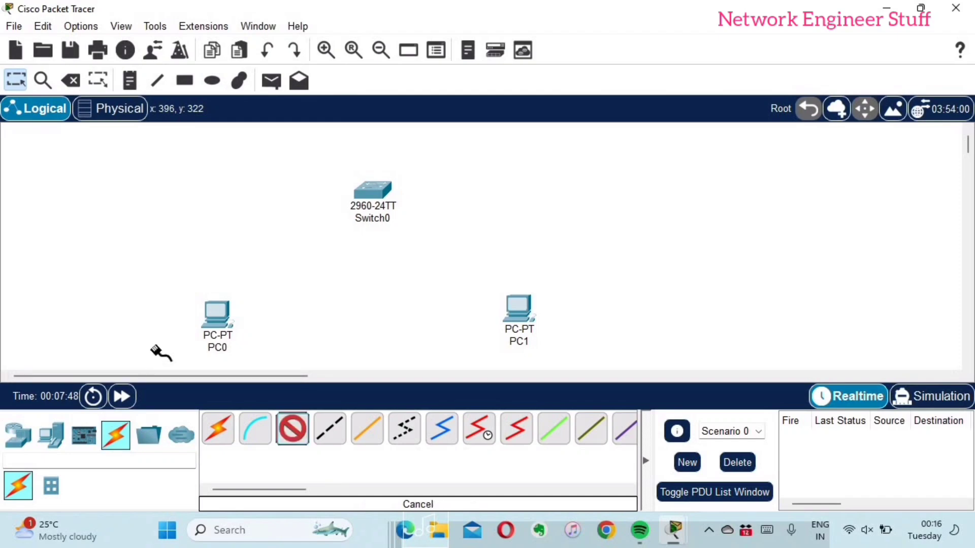
click(226, 318)
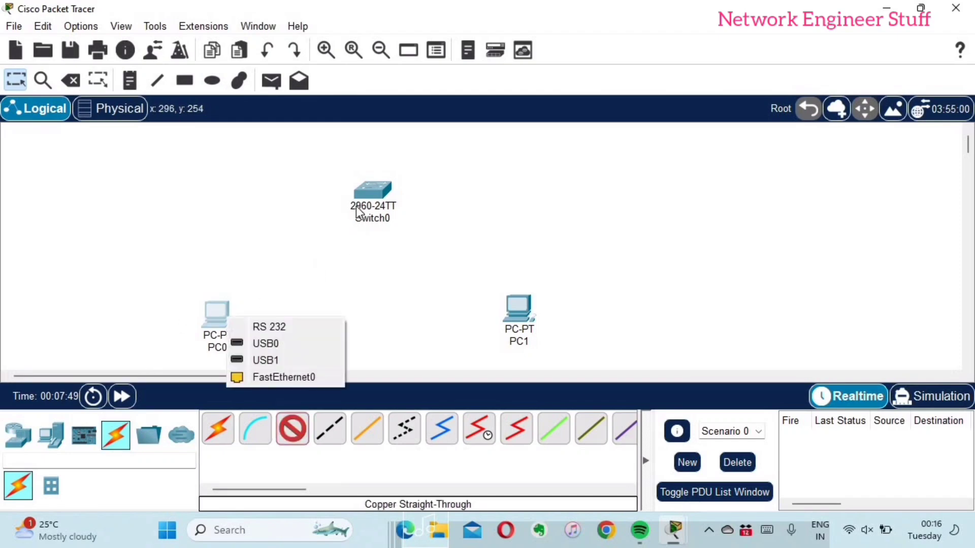
click(285, 377)
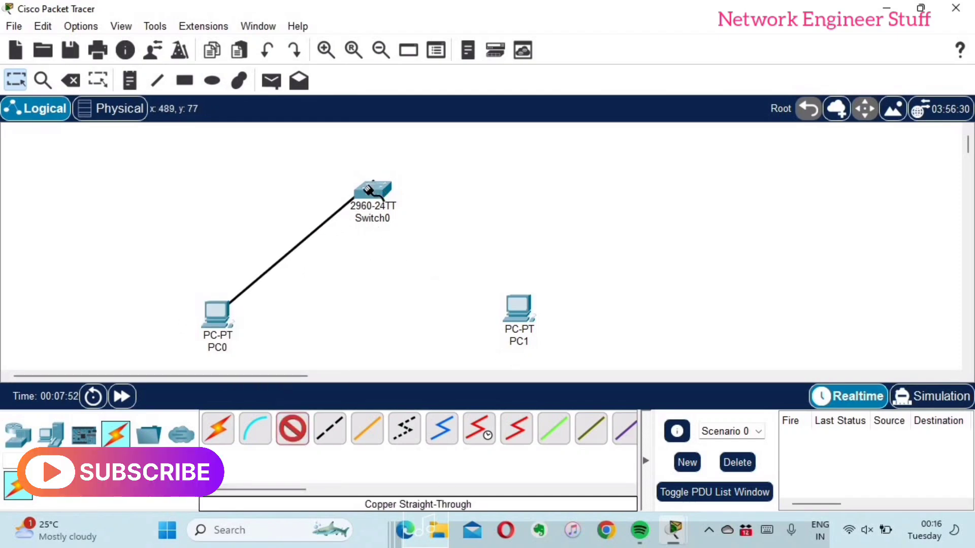
click(369, 190)
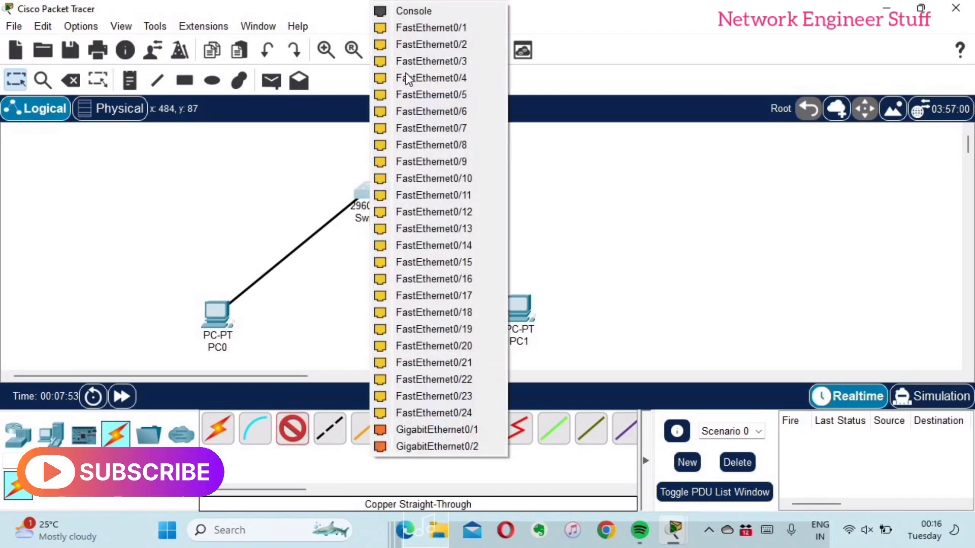
click(416, 27)
- Connect PC1's FastEthernet0 to the switch's FastEthernet0/2 with a copper straight-through cable
click(293, 430)
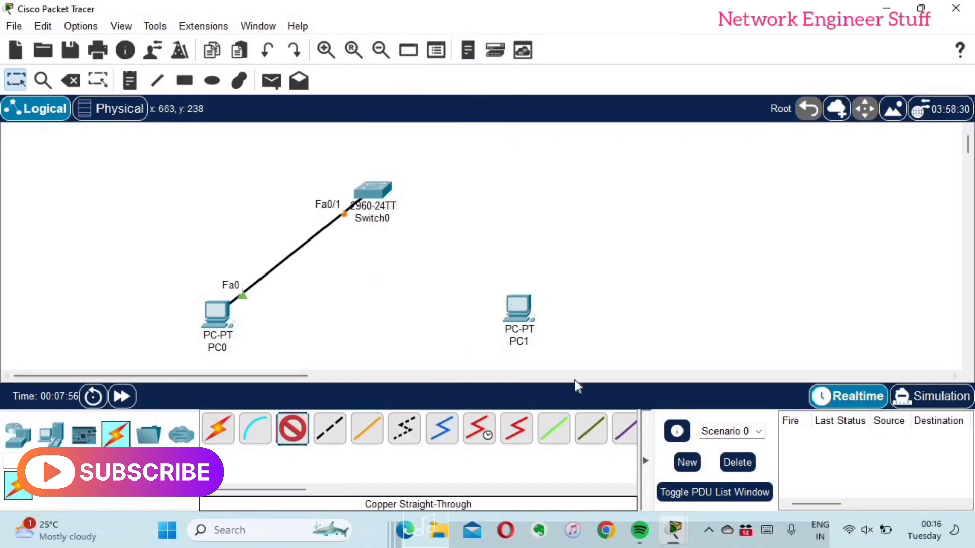
click(518, 306)
click(549, 364)
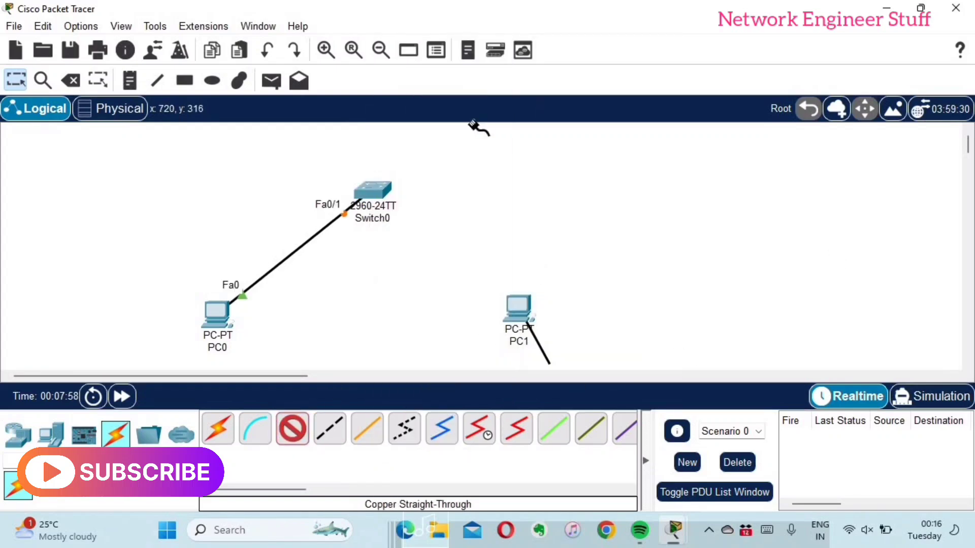
click(379, 187)
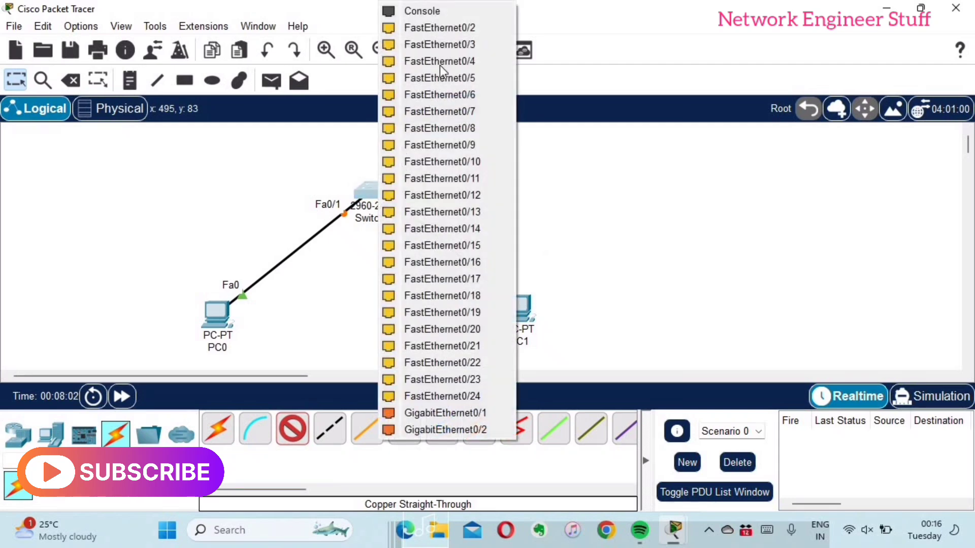
click(446, 28)
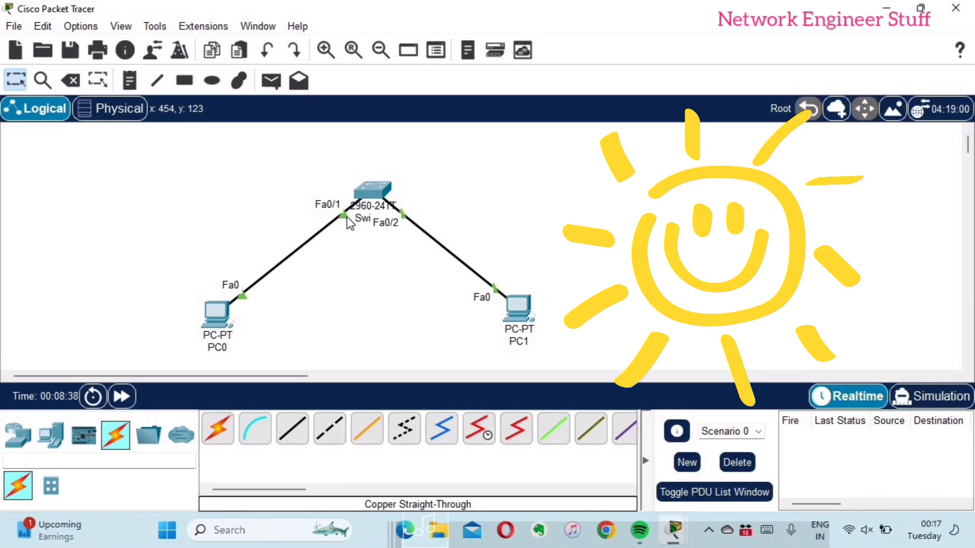
- Extend PC0's label with its planned address so it reads "PC0 10.1.1.1/24"
click(236, 349)
click(240, 350)
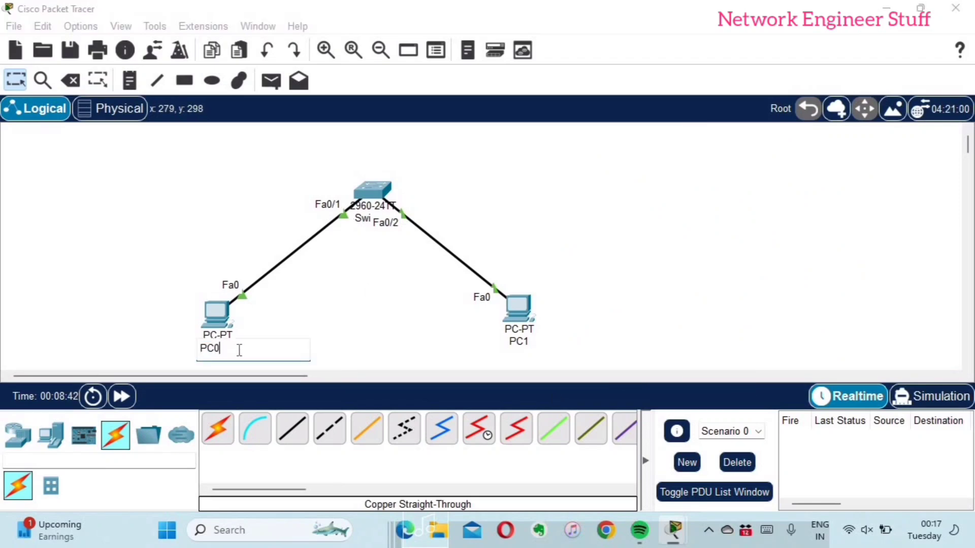
text(10.1.1.1)
text(/24)
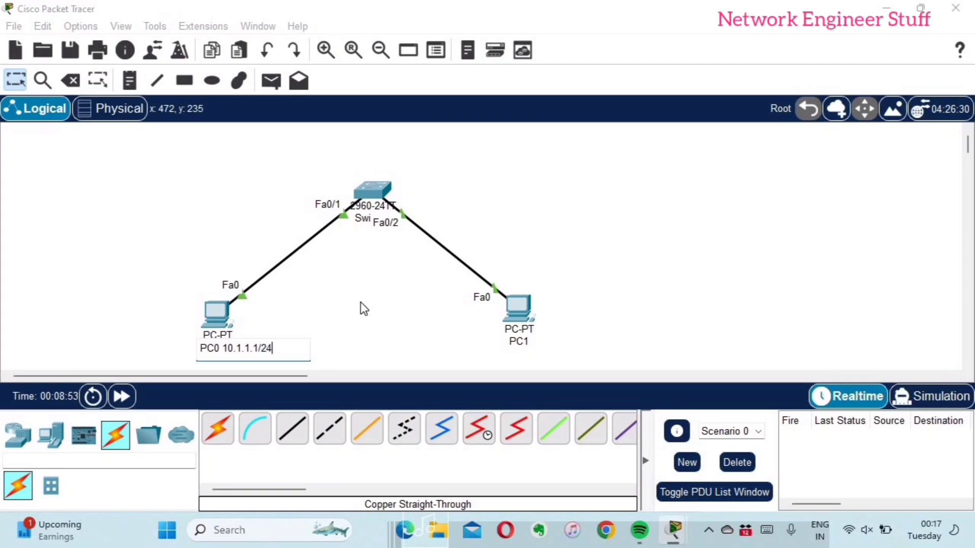
- Extend PC1's label with its planned address so it reads "PC1 10.1.1.2/24"
click(518, 341)
click(518, 342)
click(535, 343)
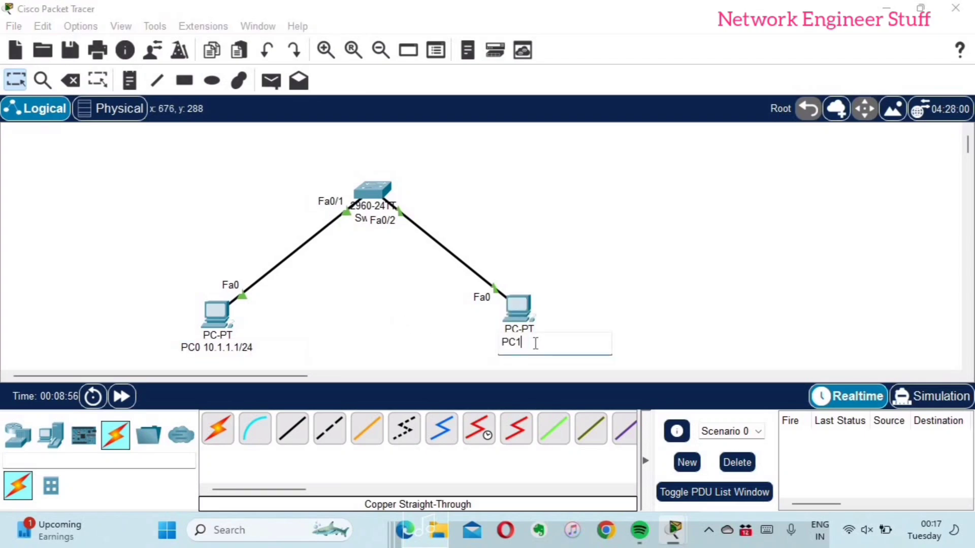
text(10.1.1.2/24)
click(767, 237)
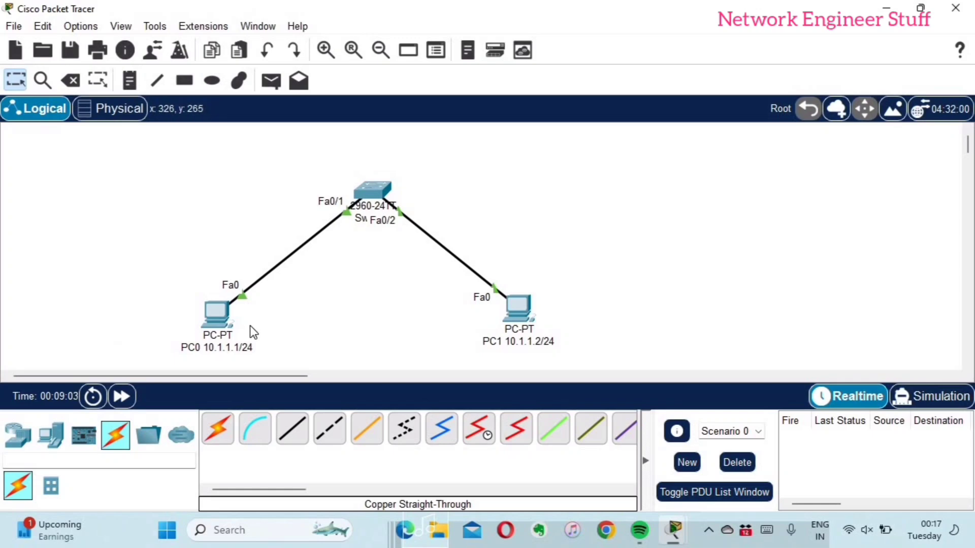
- Configure PC0 with the static IPv4 address 10.1.1.1 and subnet mask 255.255.255.0
click(217, 324)
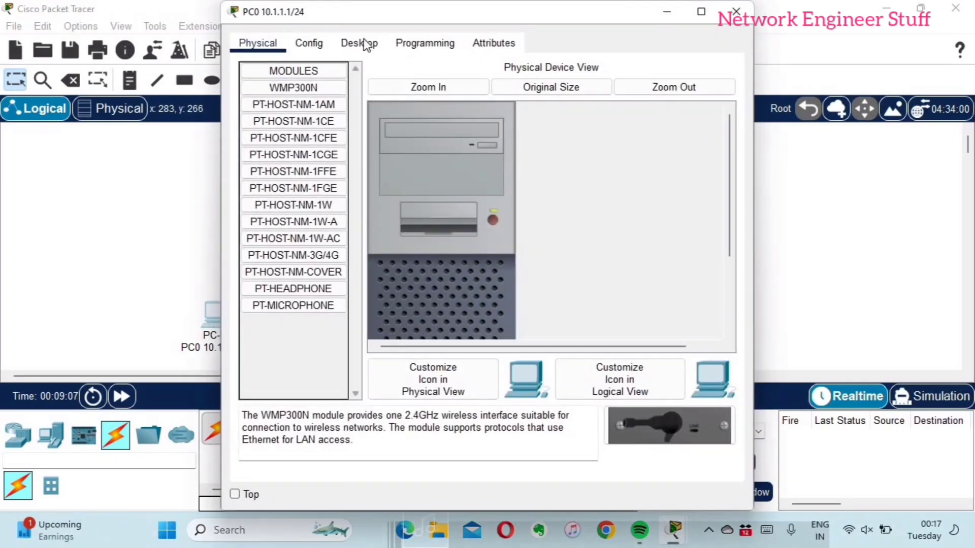
drag(376, 11, 557, 35)
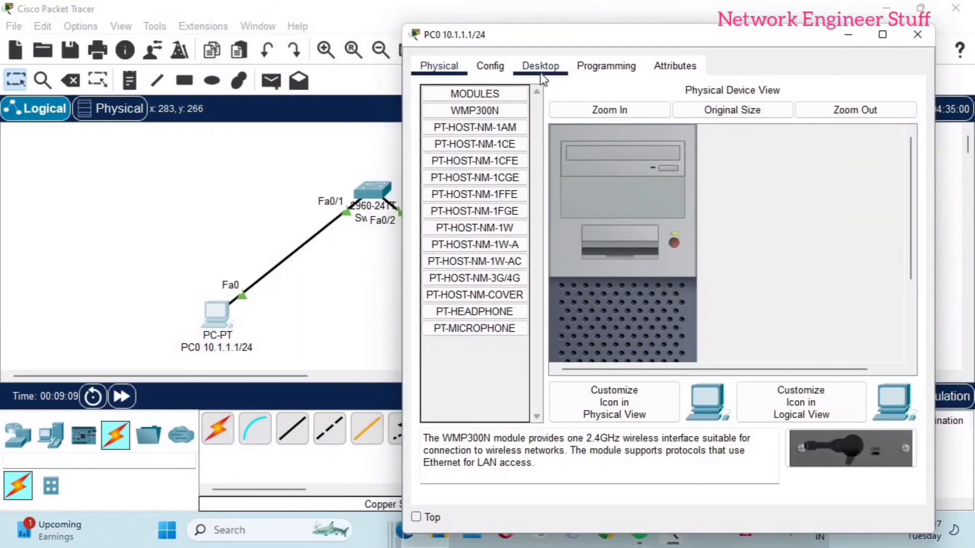
click(540, 69)
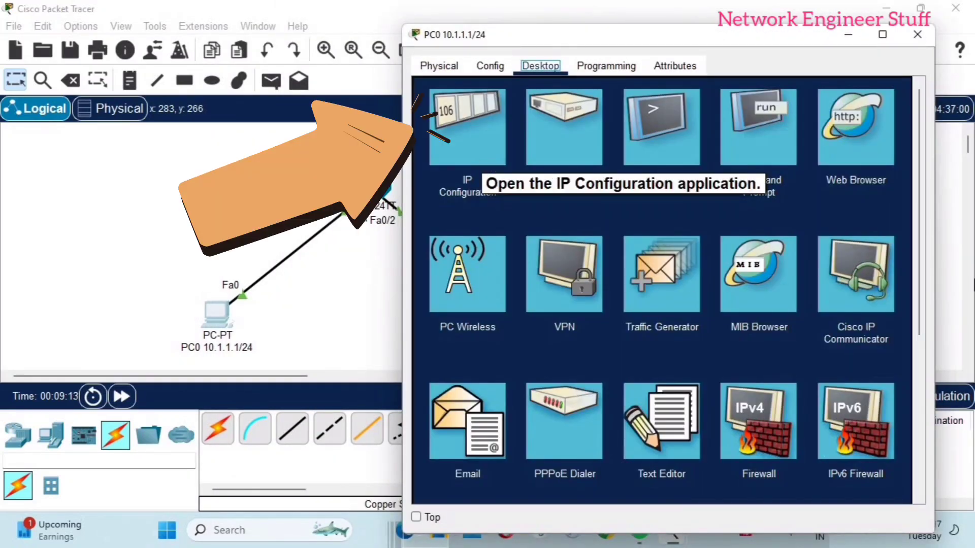
click(482, 165)
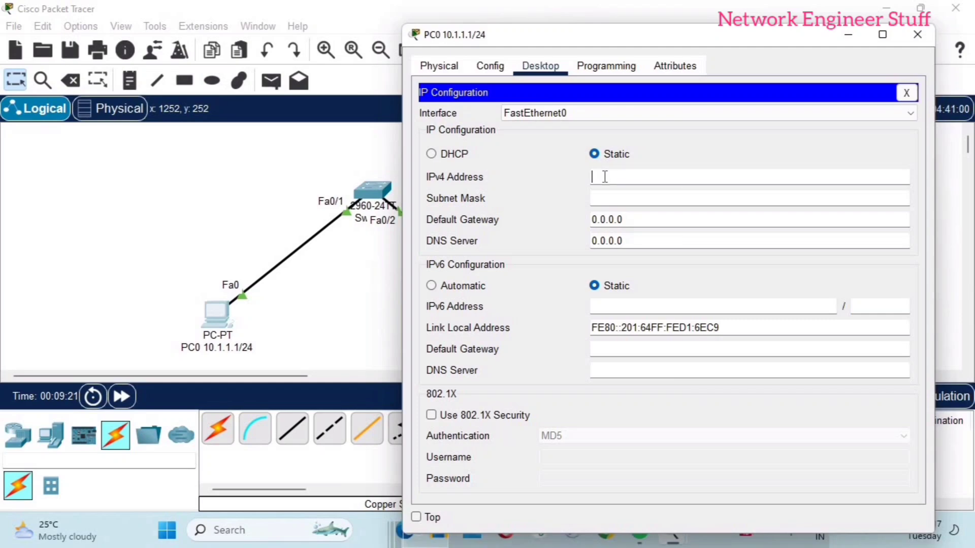
text(10.1.1.1)
click(620, 199)
key(shift+Home)
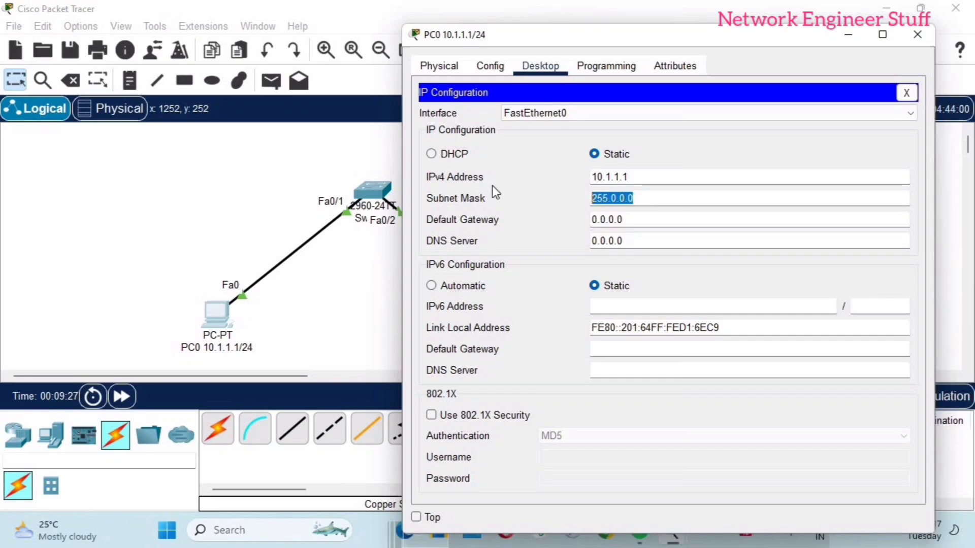
text(255.2)
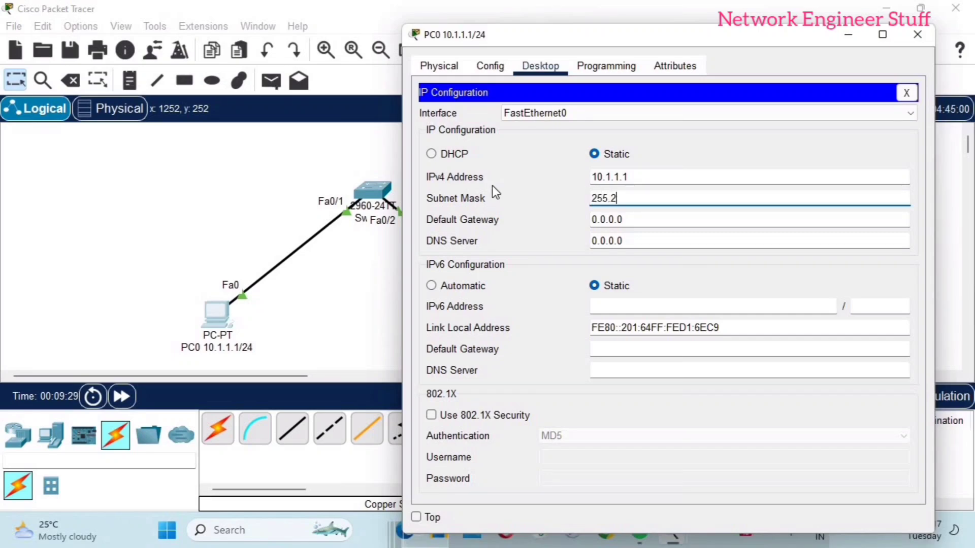
text(55.255.0)
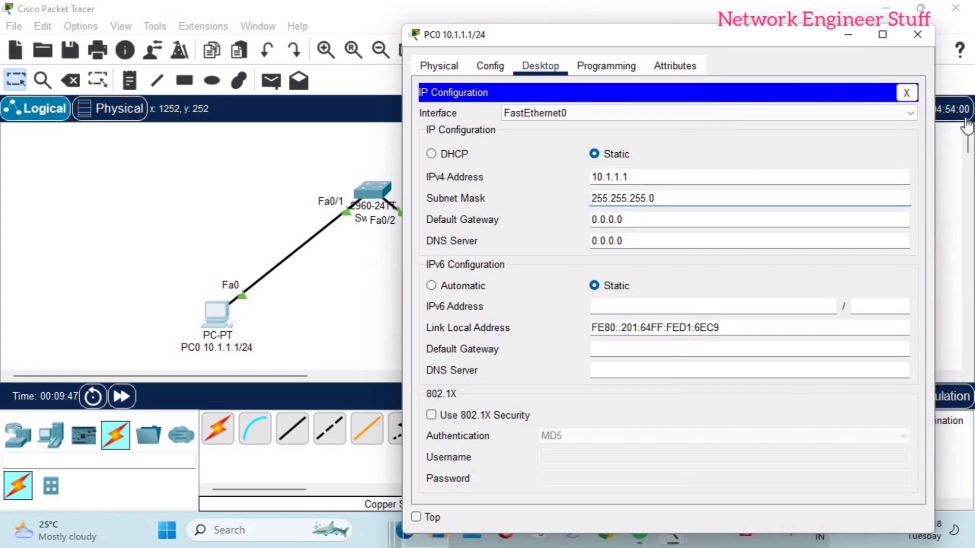
click(911, 91)
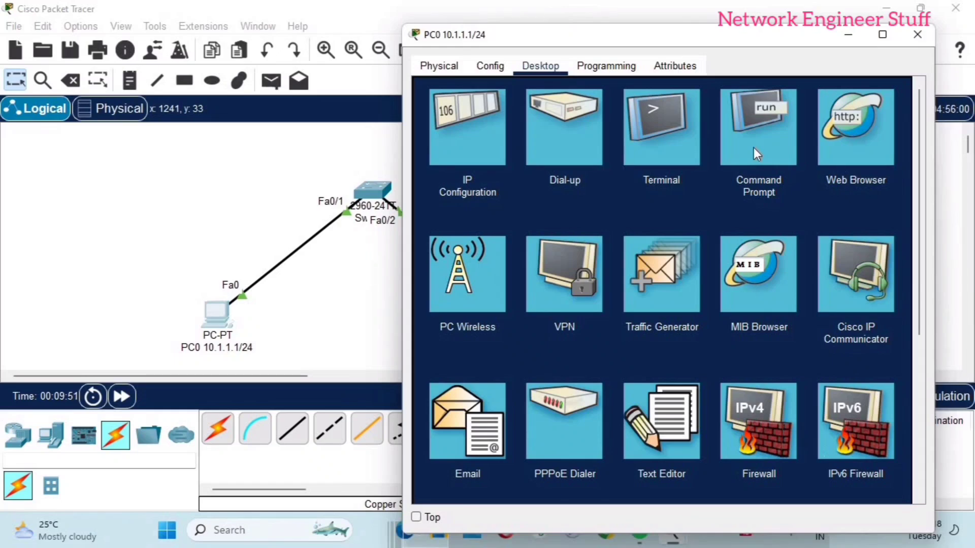
- Run ipconfig in PC0's command prompt and check its IPv4 address and subnet mask
click(753, 148)
text(ipconfig)
key(Return)
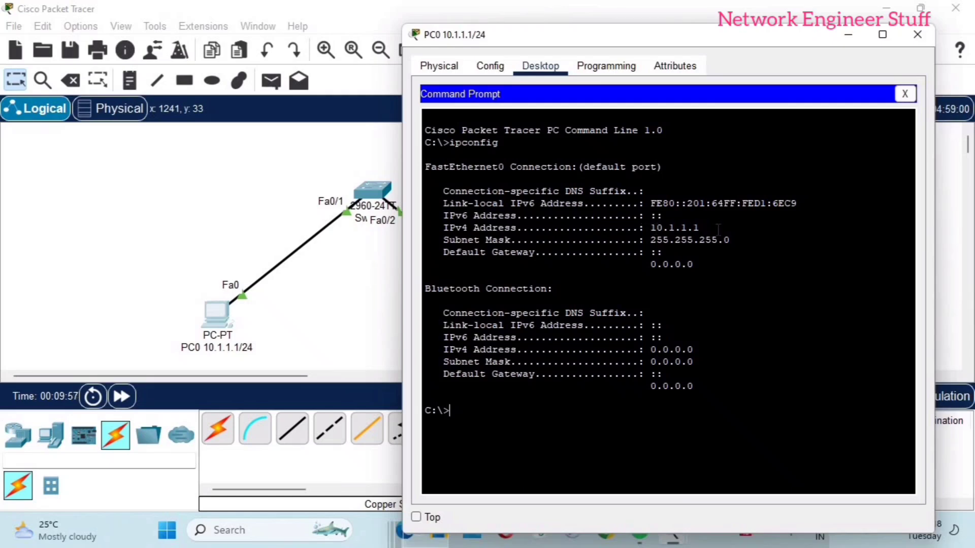
drag(644, 228, 700, 228)
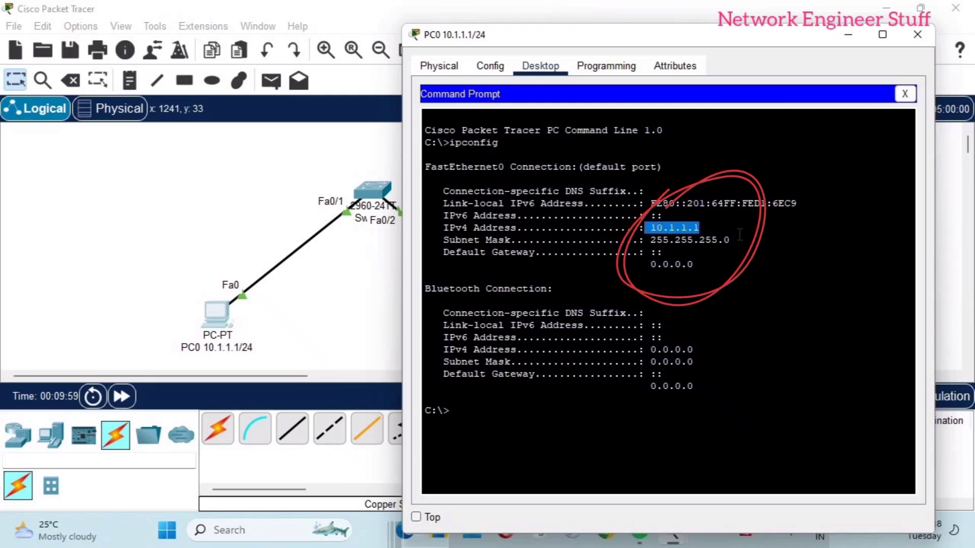
drag(734, 239, 632, 253)
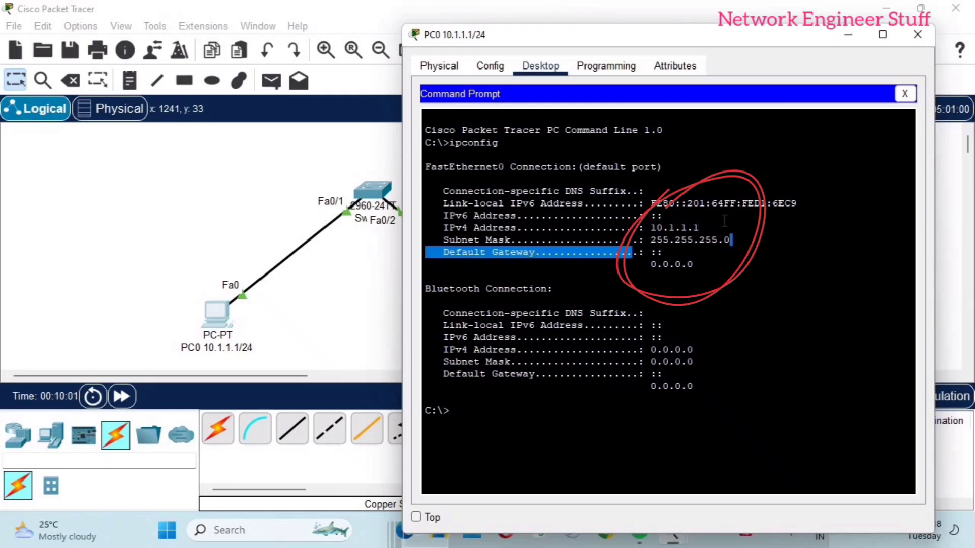
- Configure PC1 with the static IPv4 address 10.1.1.2 and subnet mask 255.255.255.0
click(521, 307)
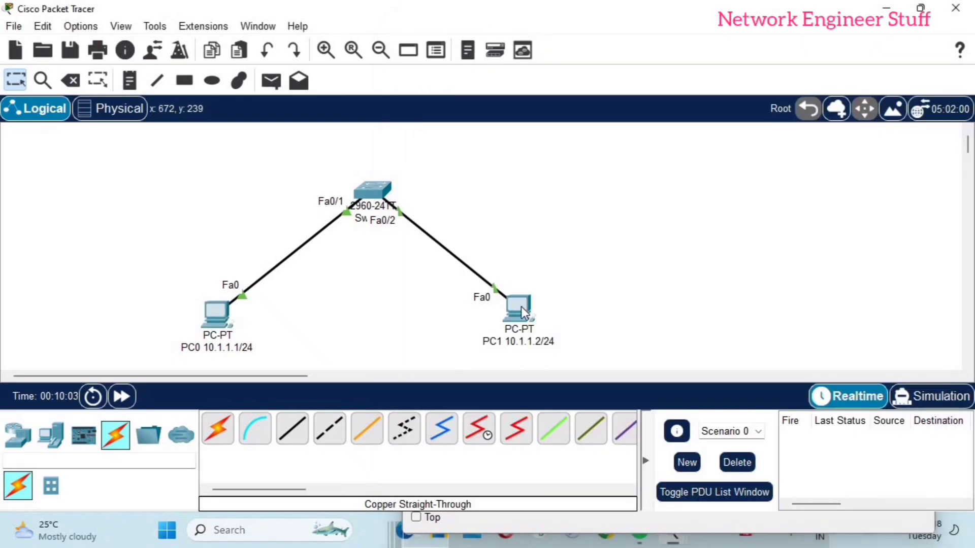
click(521, 307)
click(359, 43)
click(315, 138)
drag(546, 24, 826, 19)
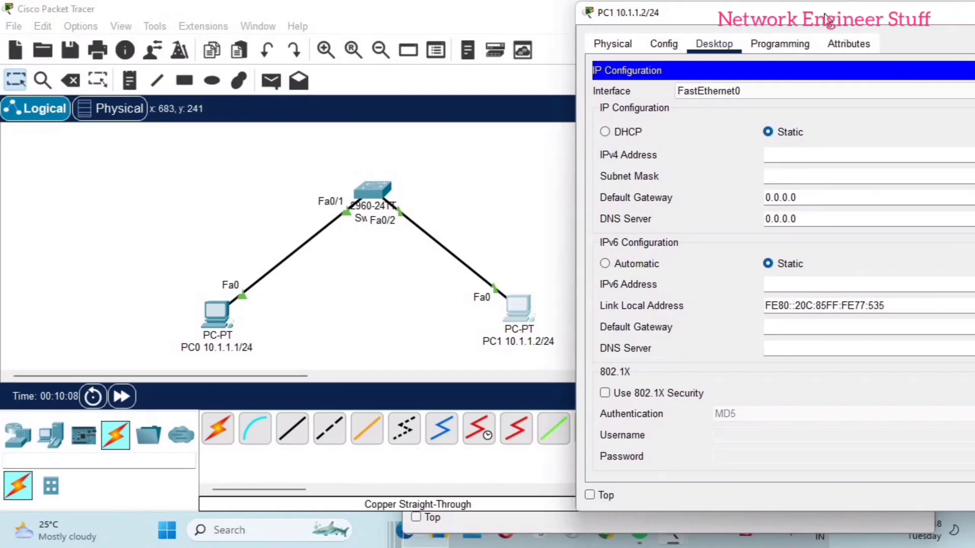
click(781, 156)
text(10.1.1.2)
click(825, 175)
key(ctrl+a)
text(255.255)
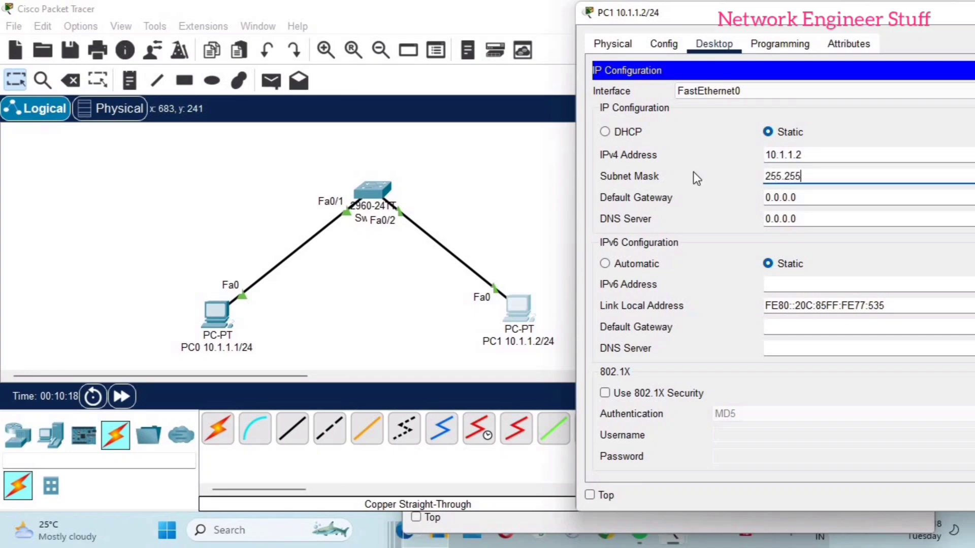
text(.255.0)
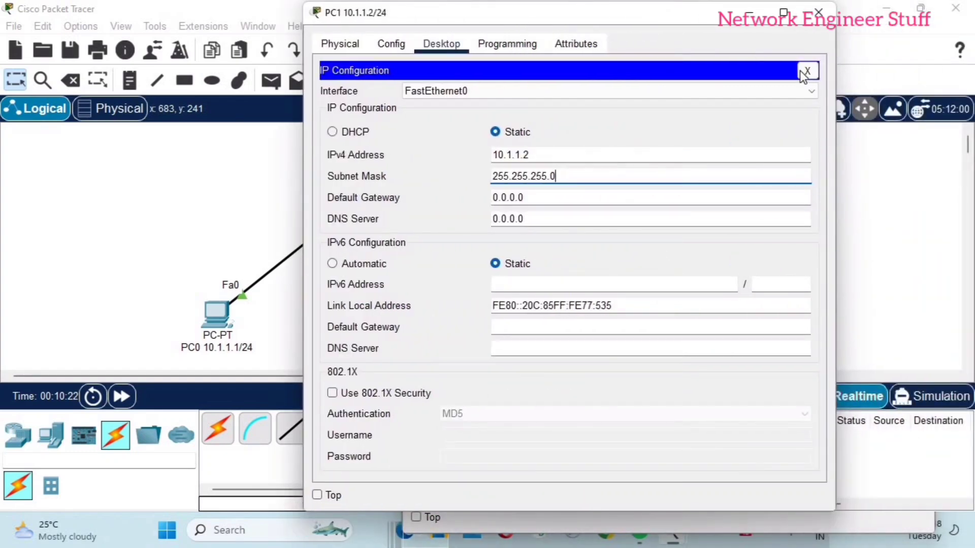
click(806, 71)
- Run ipconfig in PC1's command prompt and check its IPv4 address and subnet mask
click(623, 130)
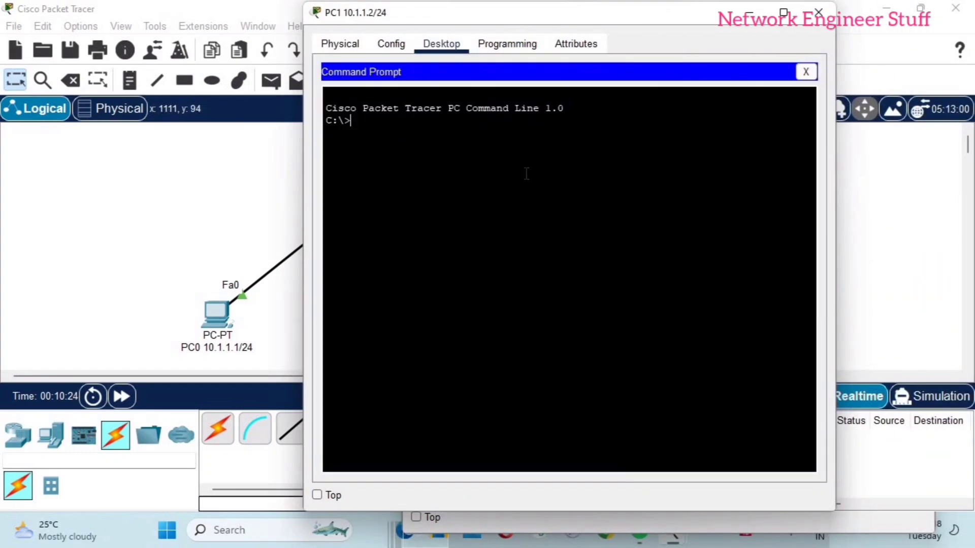
text(confi)
key(BackSpace)
key(BackSpace)
key(BackSpace)
text(nfig)
key(Return)
key(Return)
key(Return)
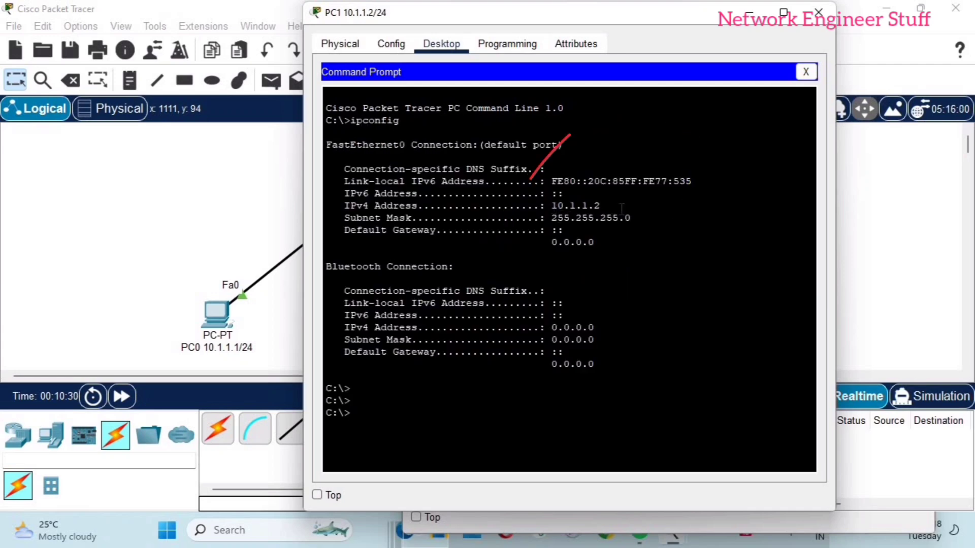
drag(622, 207, 551, 206)
drag(631, 218, 524, 224)
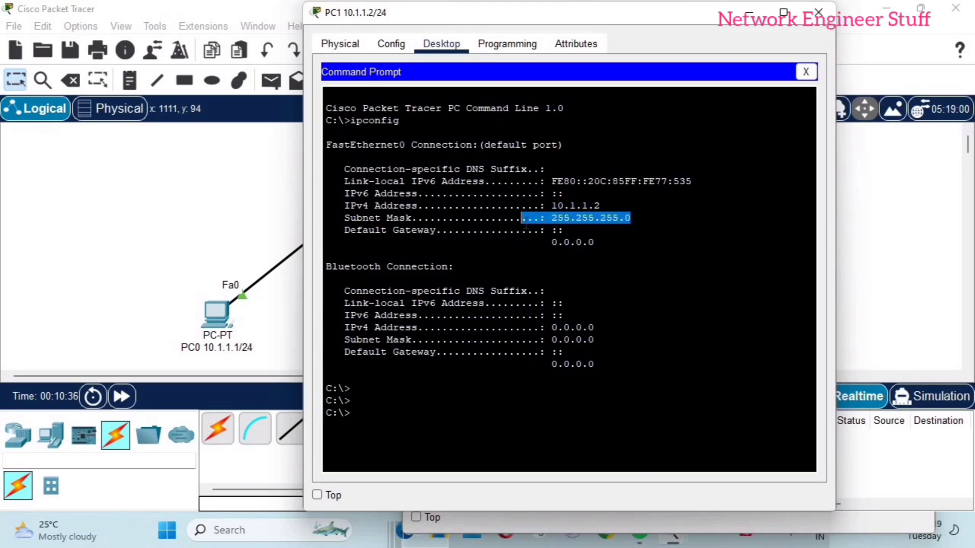
- Ping PC0 at 10.1.1.1 from PC1's command prompt
click(585, 252)
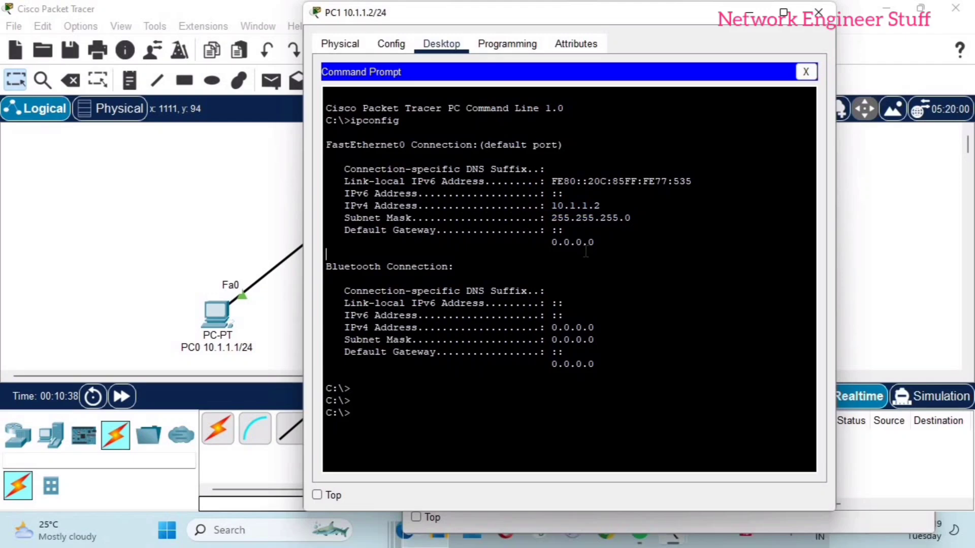
drag(603, 14, 733, 7)
text(ping 10.1.1.1)
key(Return)
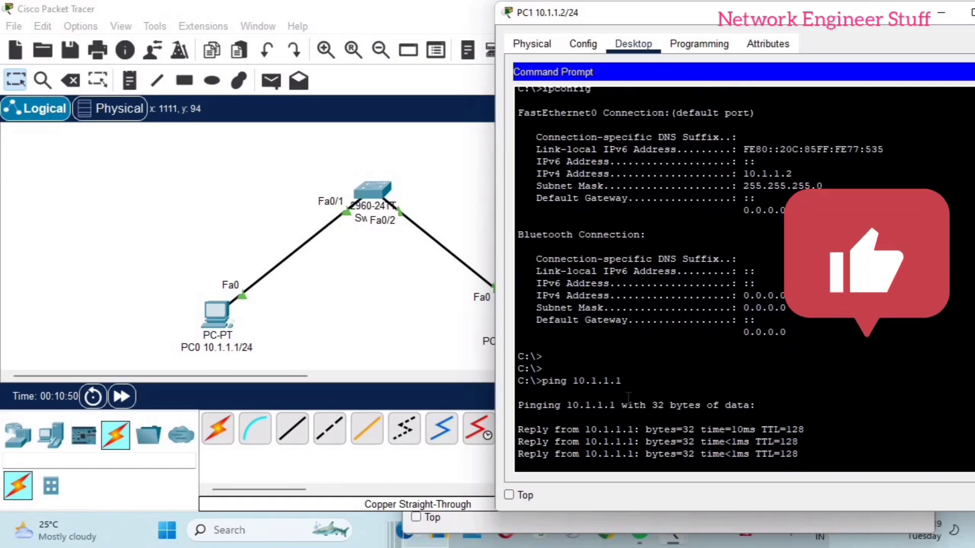
click(394, 288)
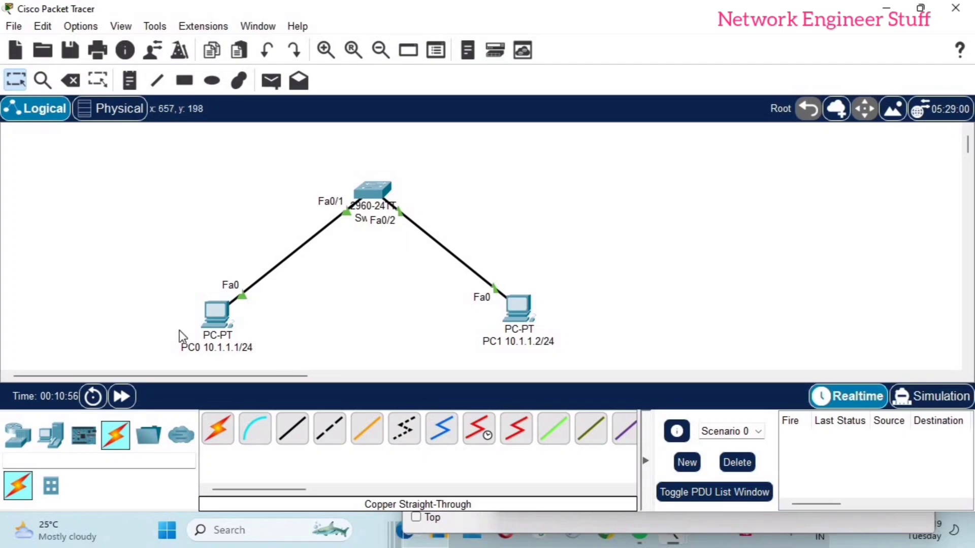
- Change PC1's label in the topology to PC1 20.1.1.1/24
mouse_move(205, 336)
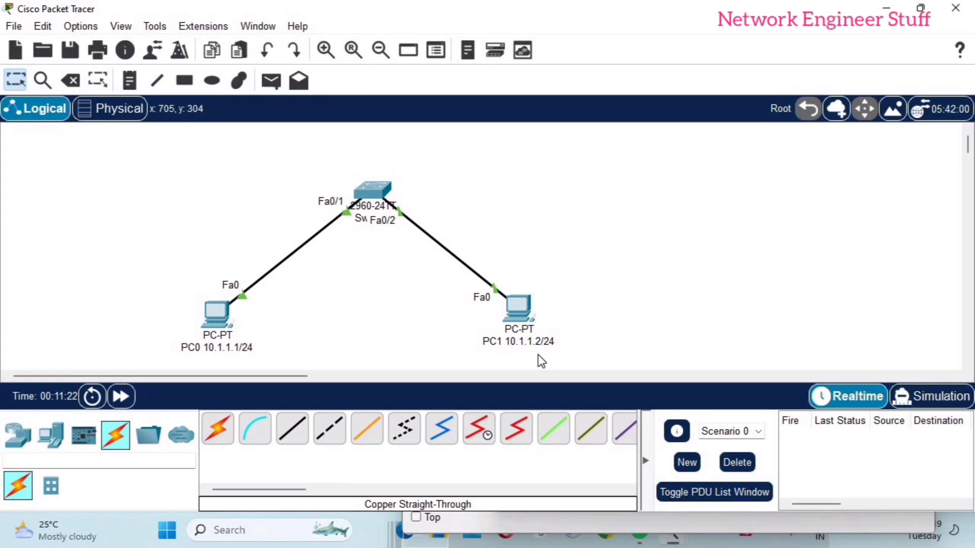
click(528, 344)
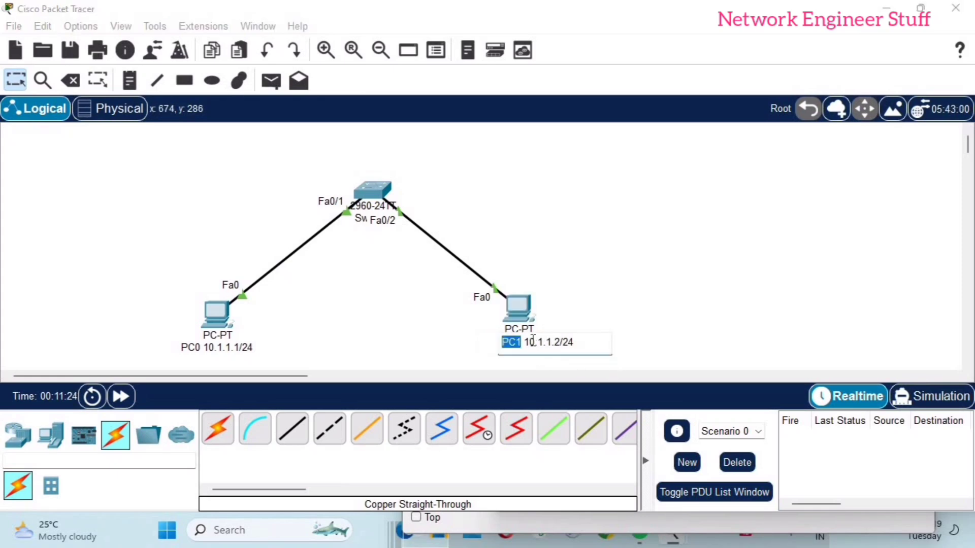
key(Right)
key(Right)
key(Delete)
text(2)
click(715, 308)
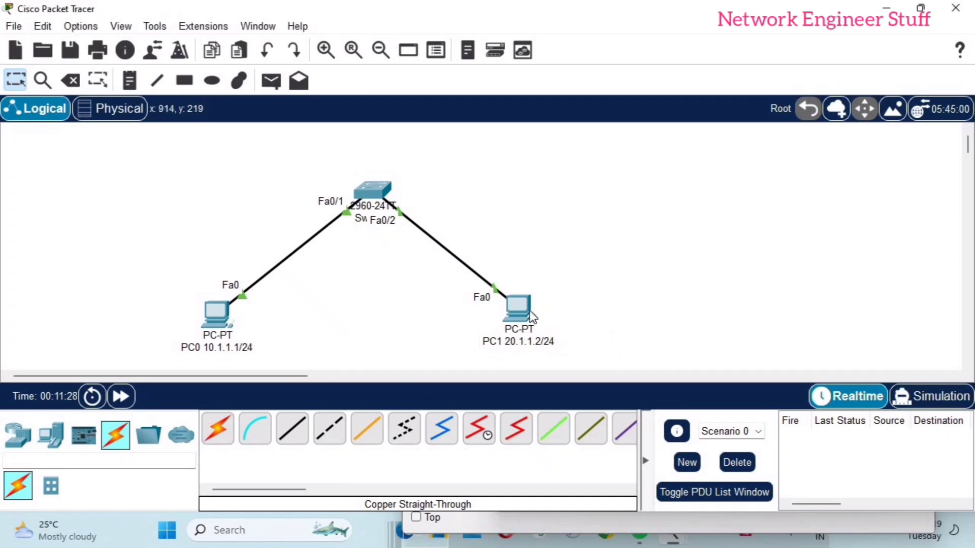
click(518, 307)
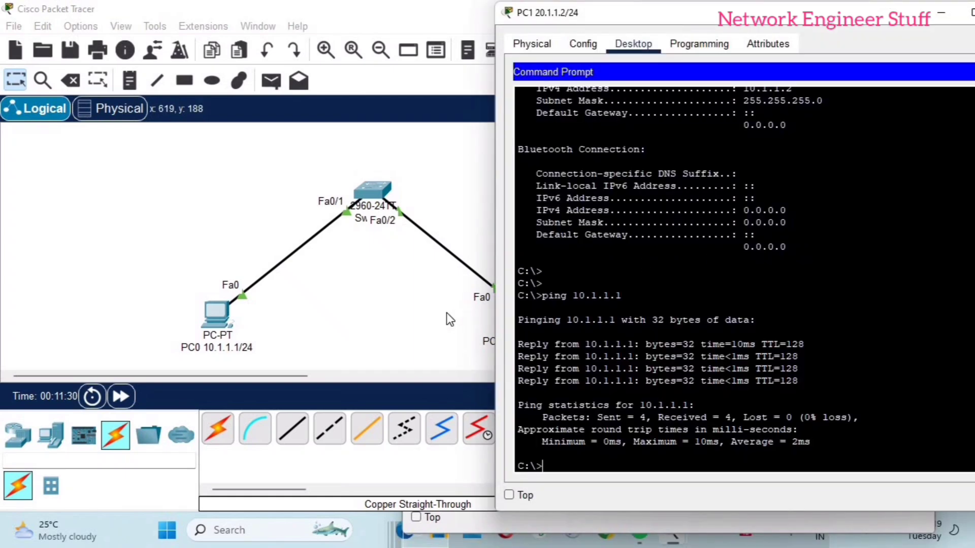
click(488, 337)
double_click(511, 342)
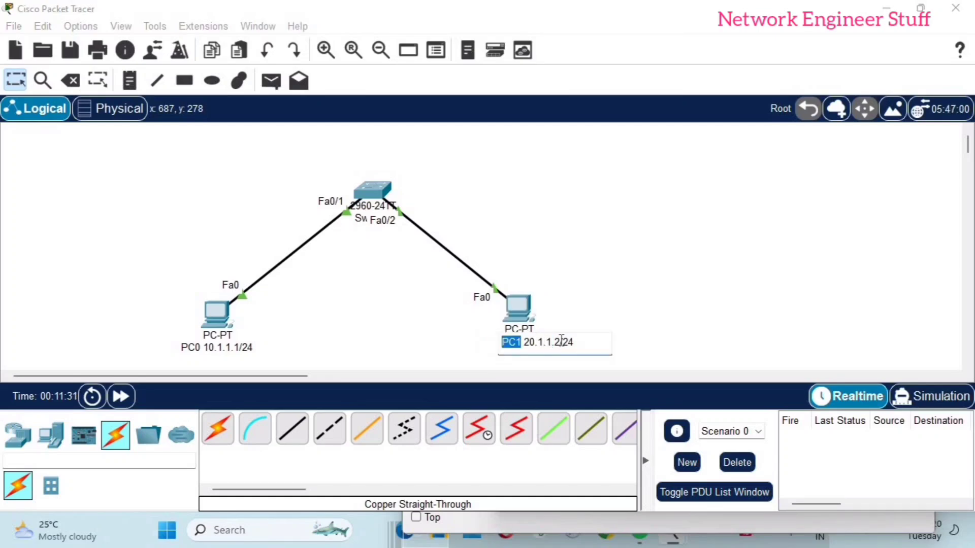
click(601, 344)
key(BackSpace)
key(BackSpace)
key(BackSpace)
key(BackSpace)
text(1/24)
key(Return)
- Set PC1's static IPv4 address to 20.1.1.1 in its IP configuration
click(518, 310)
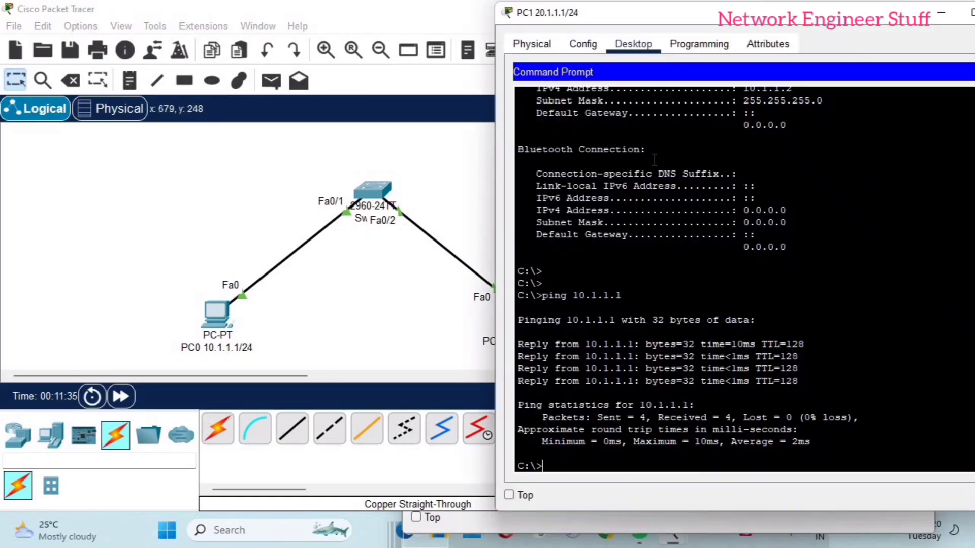
drag(590, 14, 333, 15)
click(741, 73)
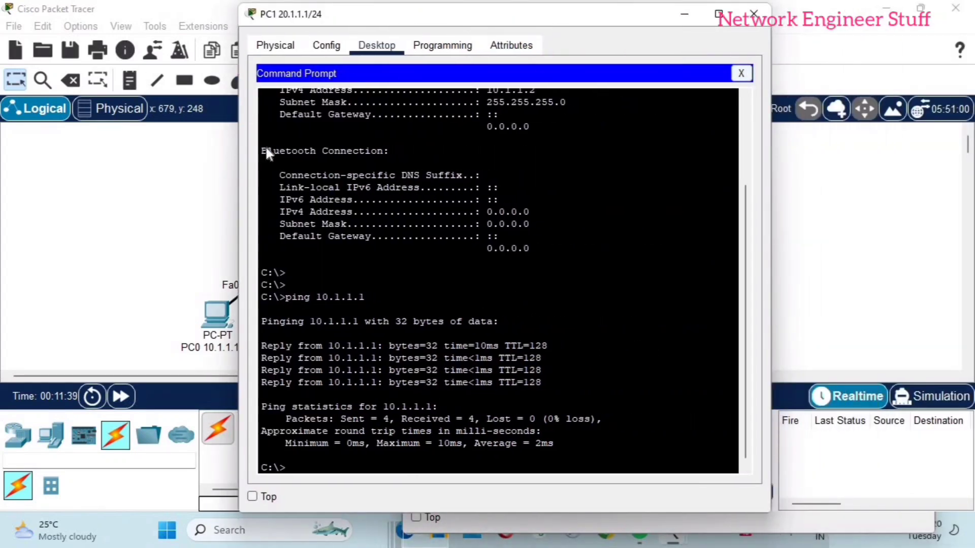
click(316, 133)
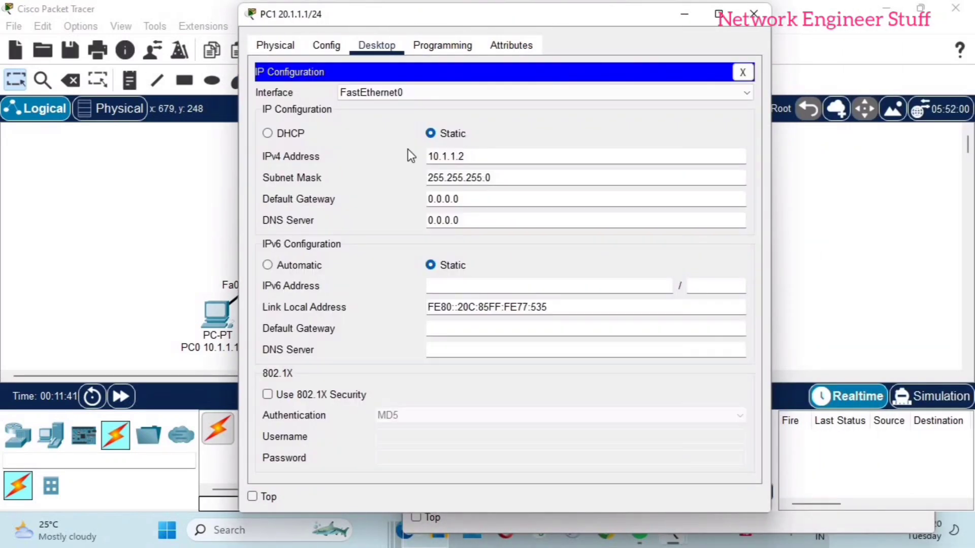
key(Tab)
text(20.)
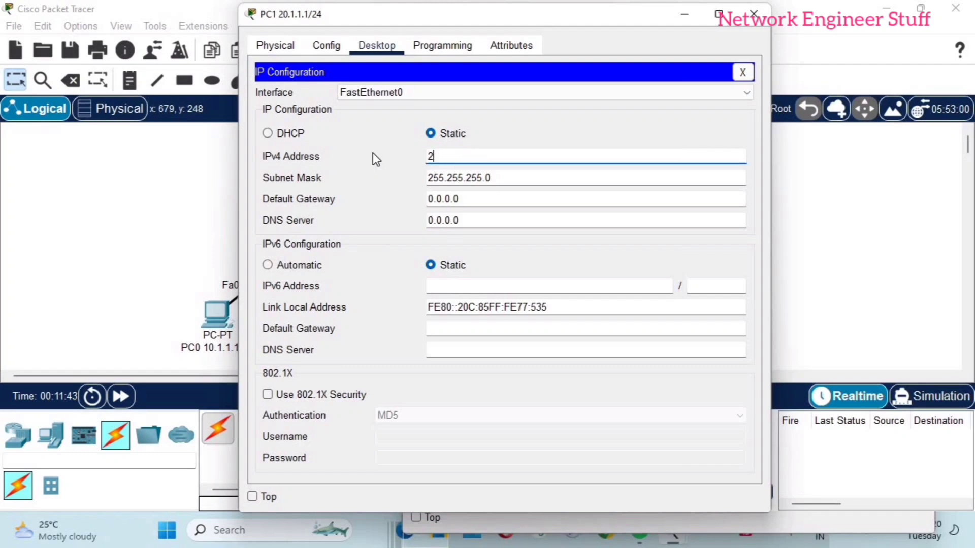
text(1.1.1)
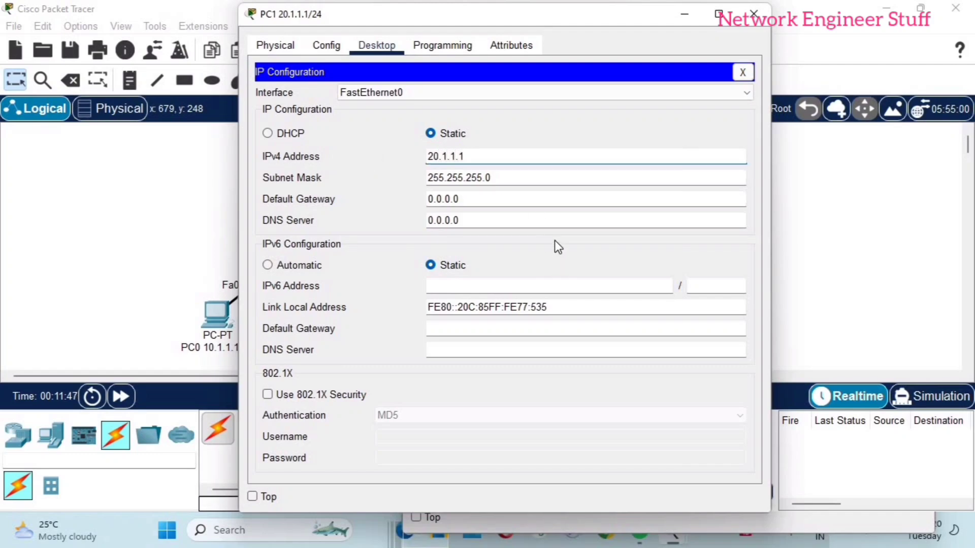
click(742, 72)
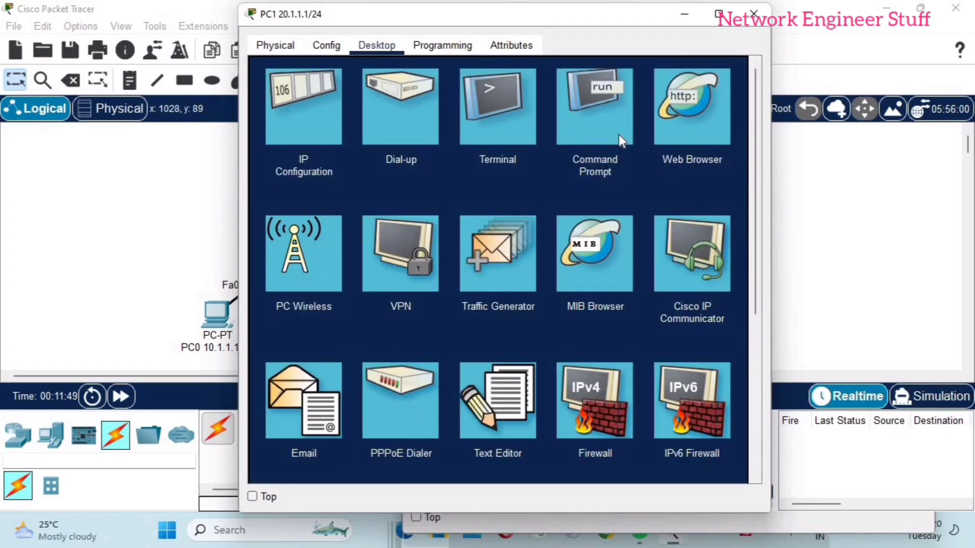
- Run ipconfig in PC1's command prompt and check its new IPv4 address and subnet mask
click(618, 135)
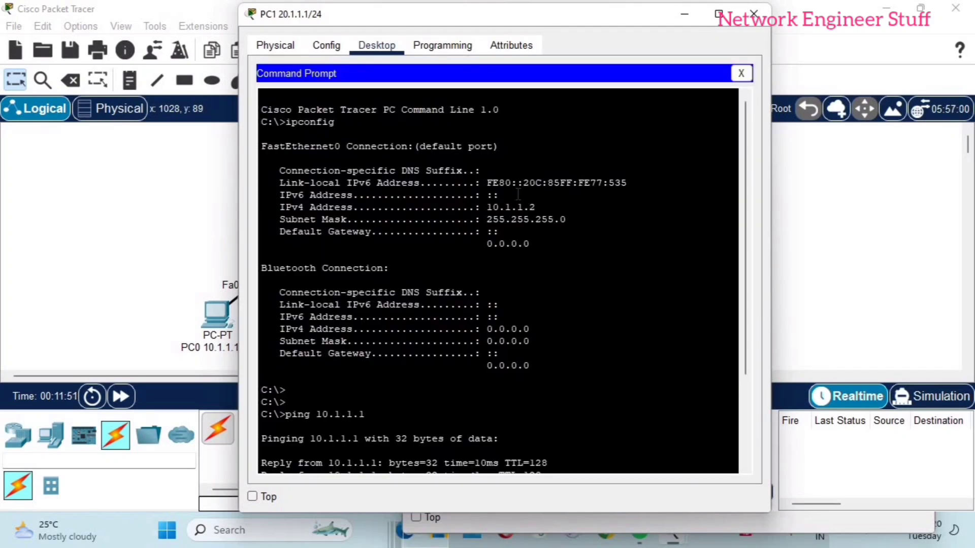
key(Return)
key(Return)
key(Return)
key(Return)
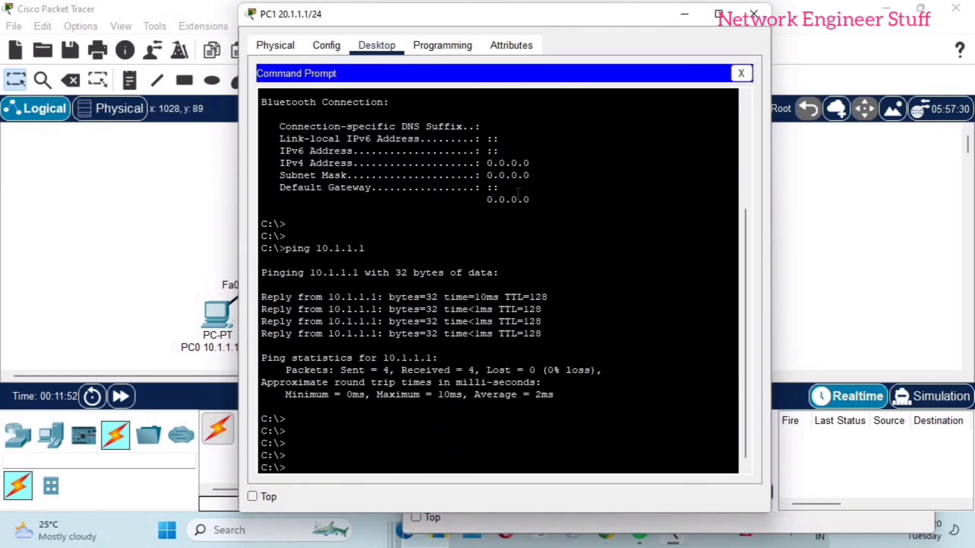
key(Up)
key(Up)
key(Return)
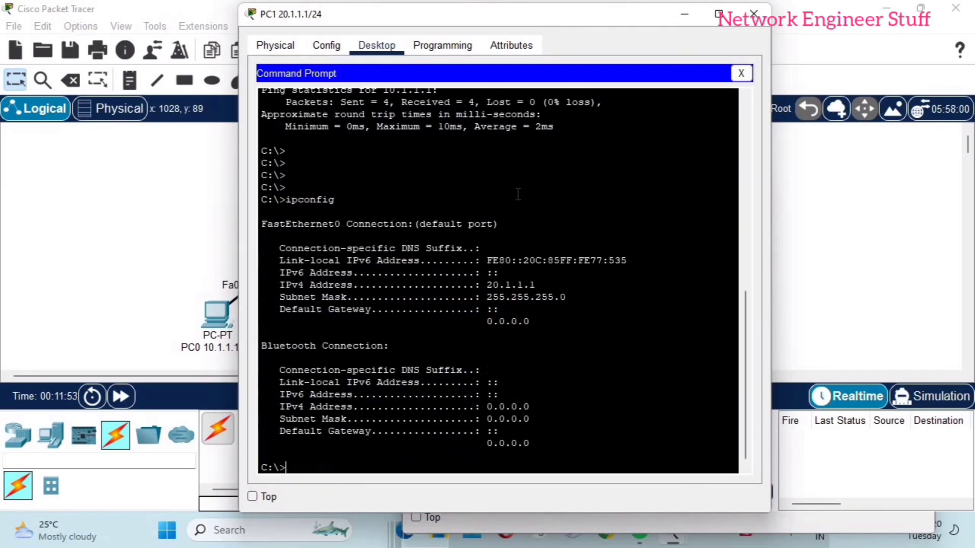
drag(483, 285, 590, 304)
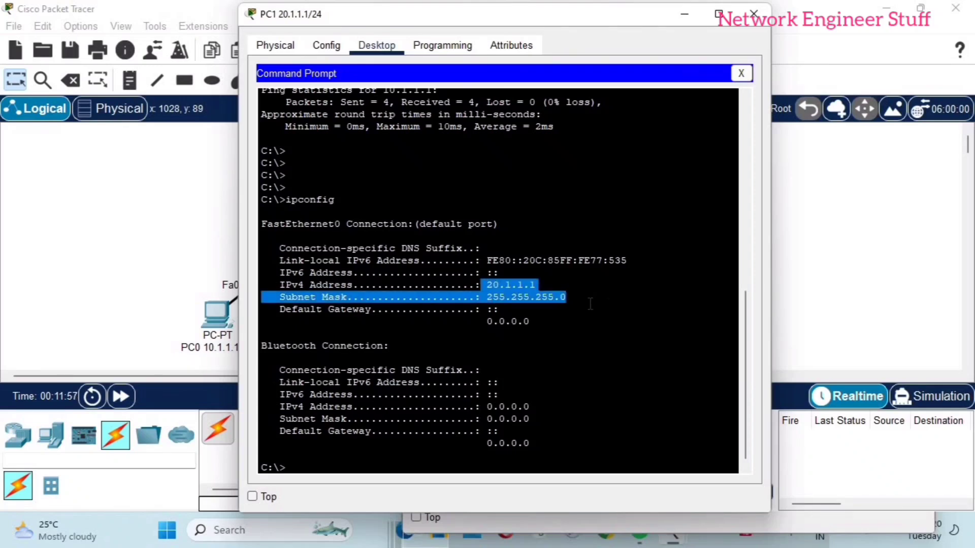
- Ping PC0 at 10.1.1.1 from PC1 again to test connectivity between the two different networks
drag(465, 16, 598, 21)
click(563, 267)
text(ipconfig)
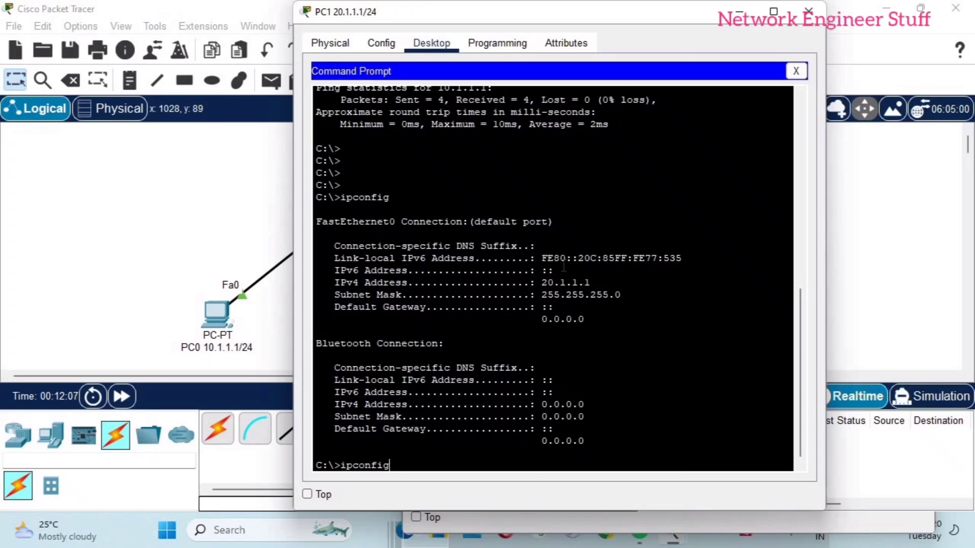
key(Up)
key(Return)
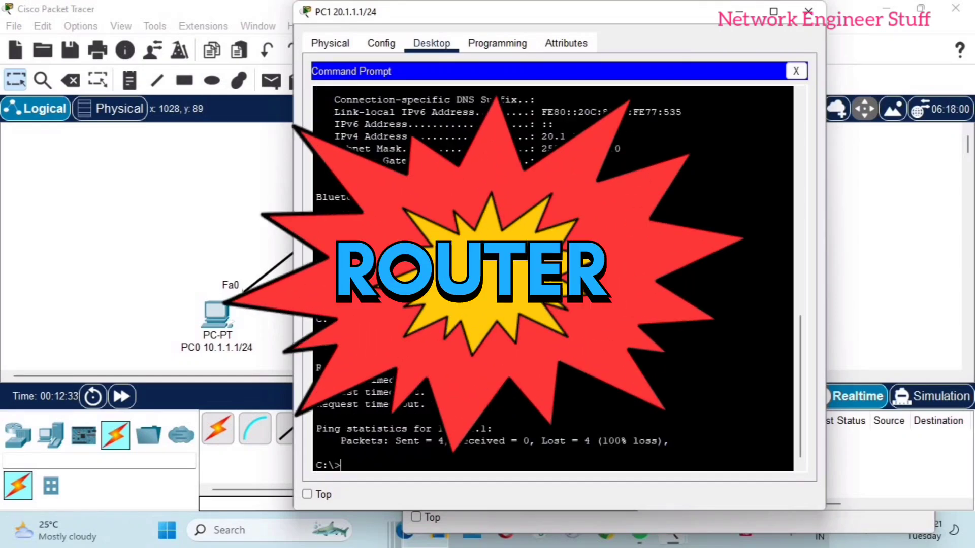
drag(688, 9, 743, 38)
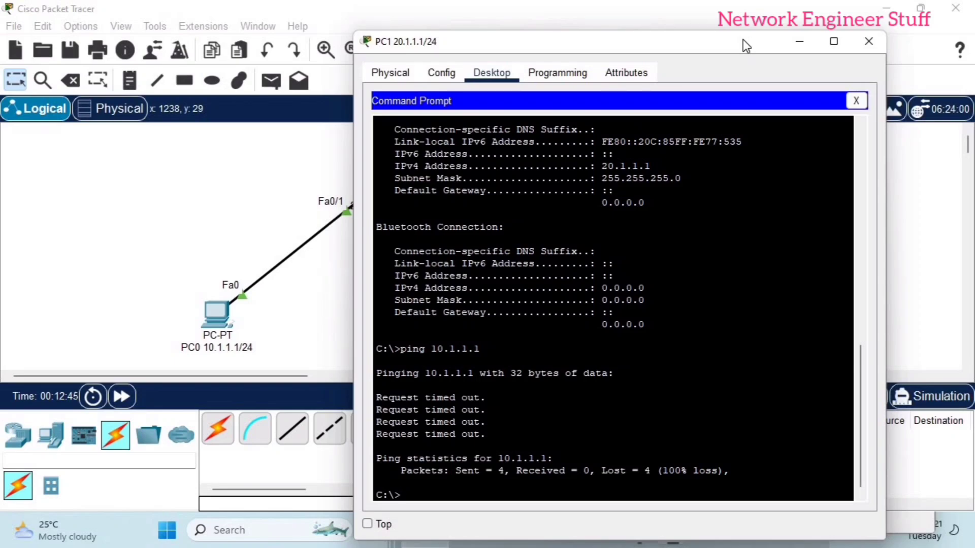
click(269, 190)
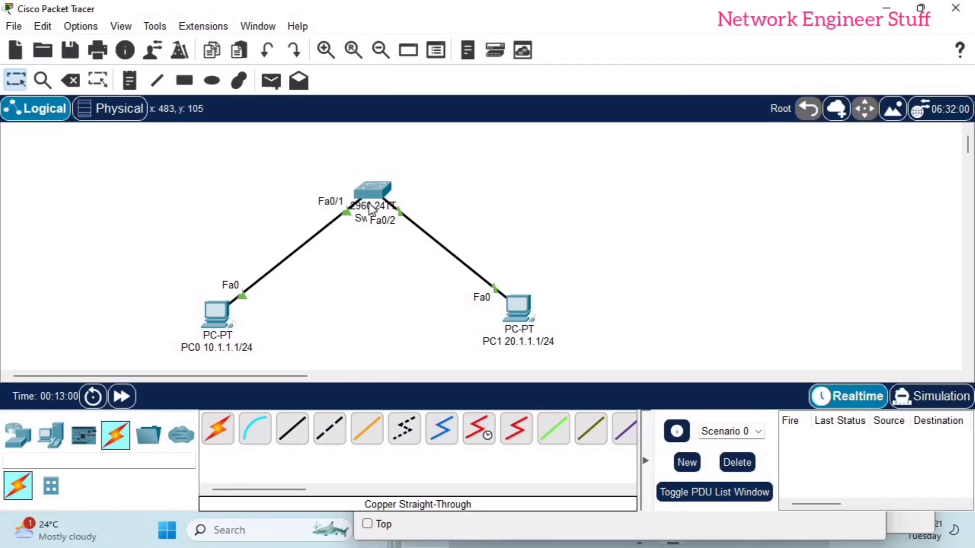
- Delete the 2960 switch and place a 4331 router in its place between the two PCs
click(364, 185)
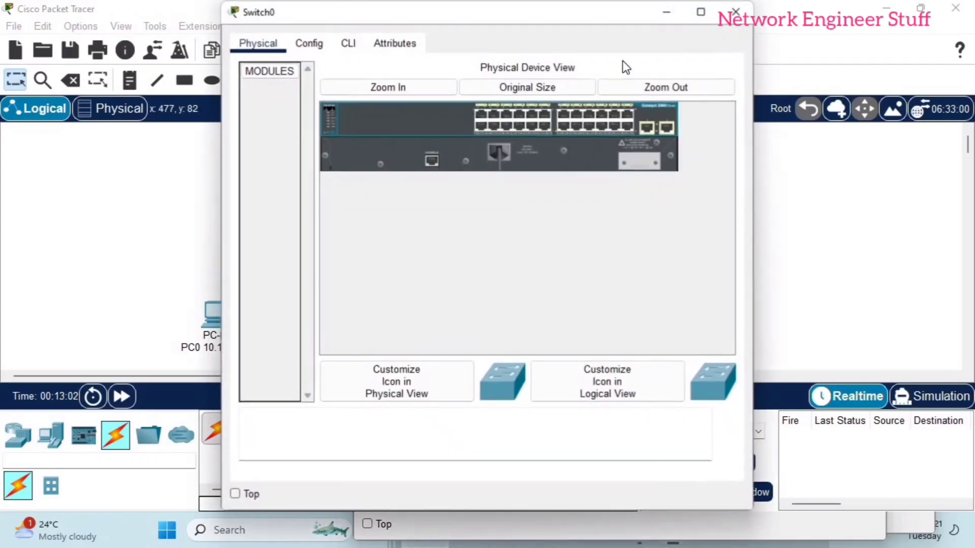
click(735, 11)
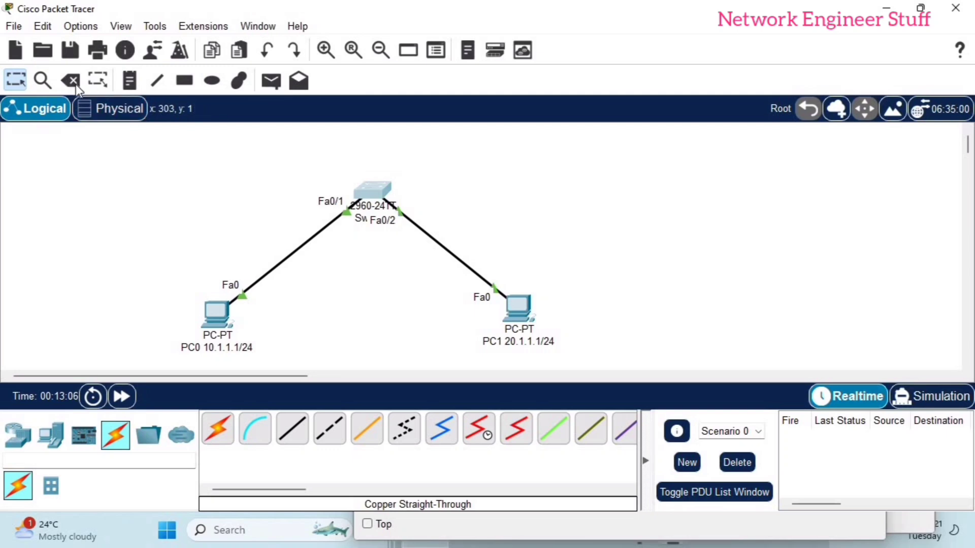
click(371, 188)
click(482, 282)
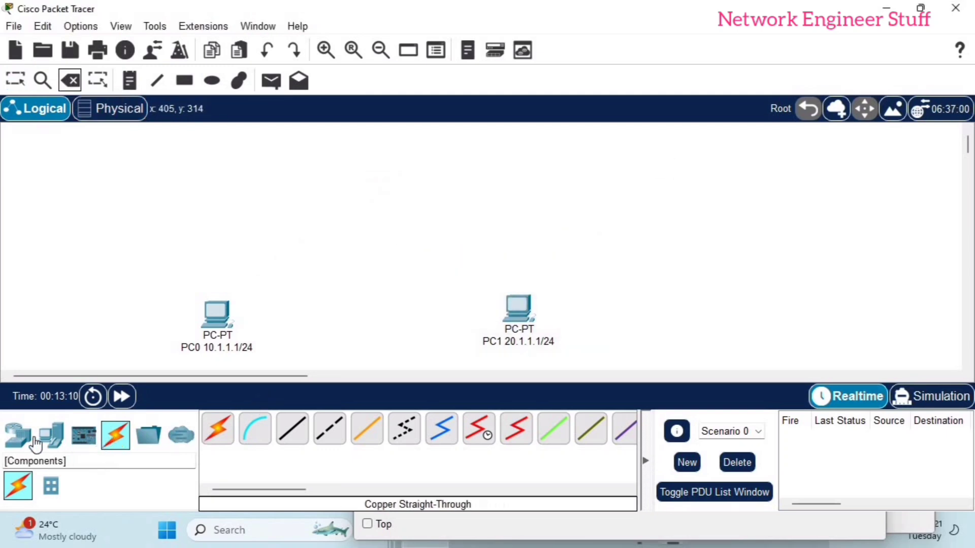
click(18, 435)
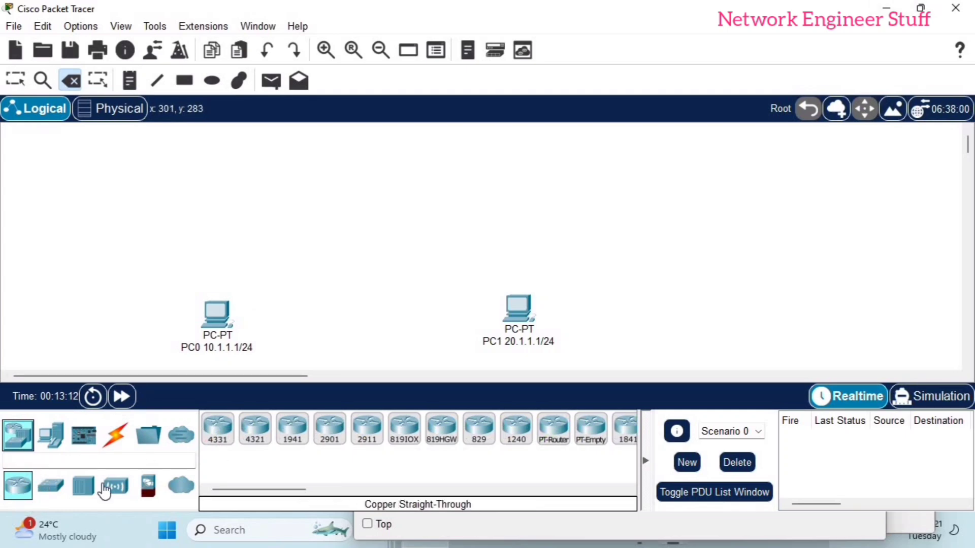
click(218, 429)
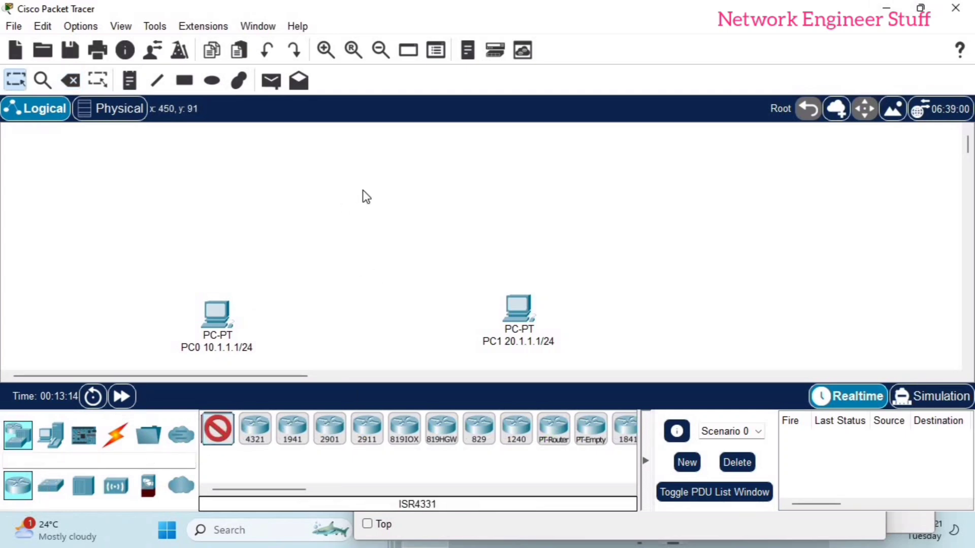
click(361, 191)
- Connect PC0 and PC1 to the router using the automatic connection type
click(115, 435)
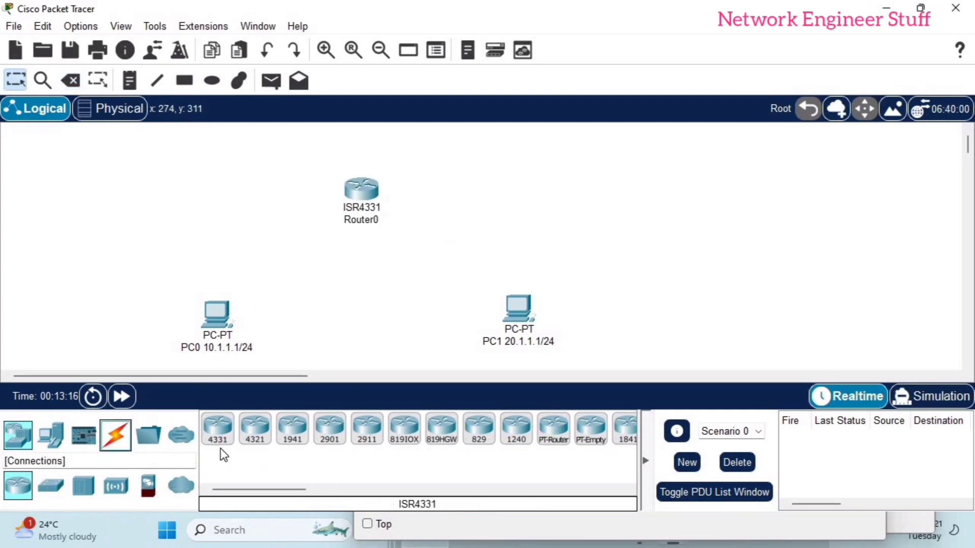
click(218, 429)
click(228, 317)
click(355, 195)
click(234, 444)
click(381, 200)
click(509, 310)
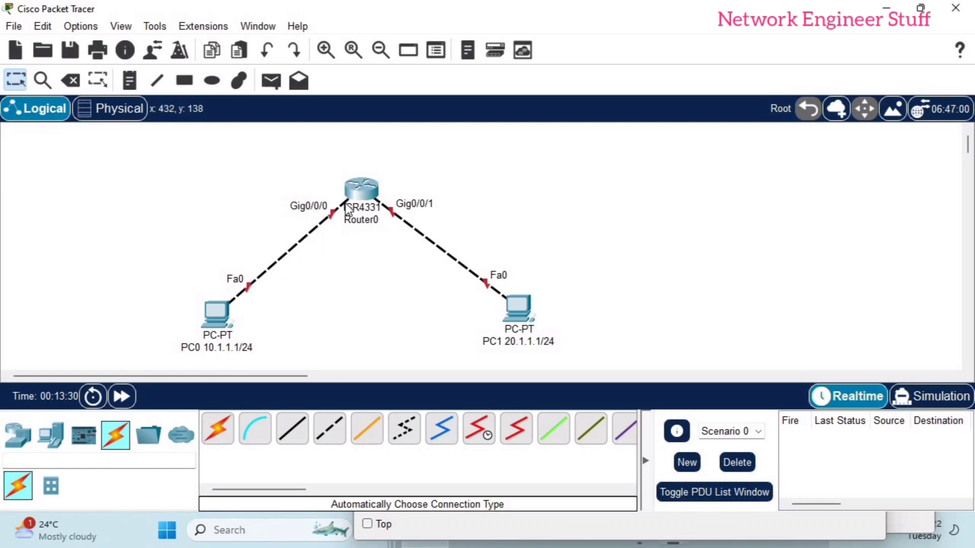
- Open the router's command line interface and answer no to the initial configuration dialog
mouse_move(369, 221)
click(363, 196)
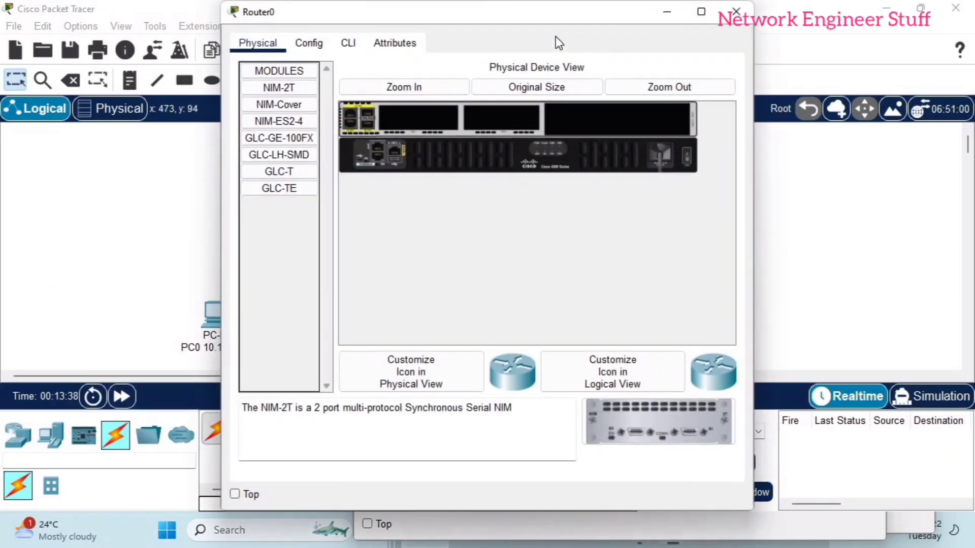
drag(583, 19, 874, 57)
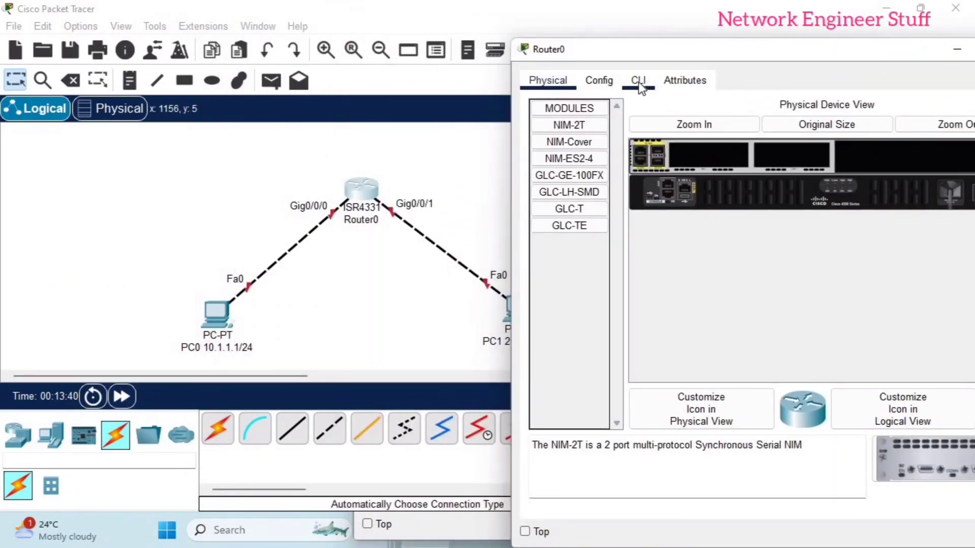
click(638, 80)
drag(681, 42, 554, 35)
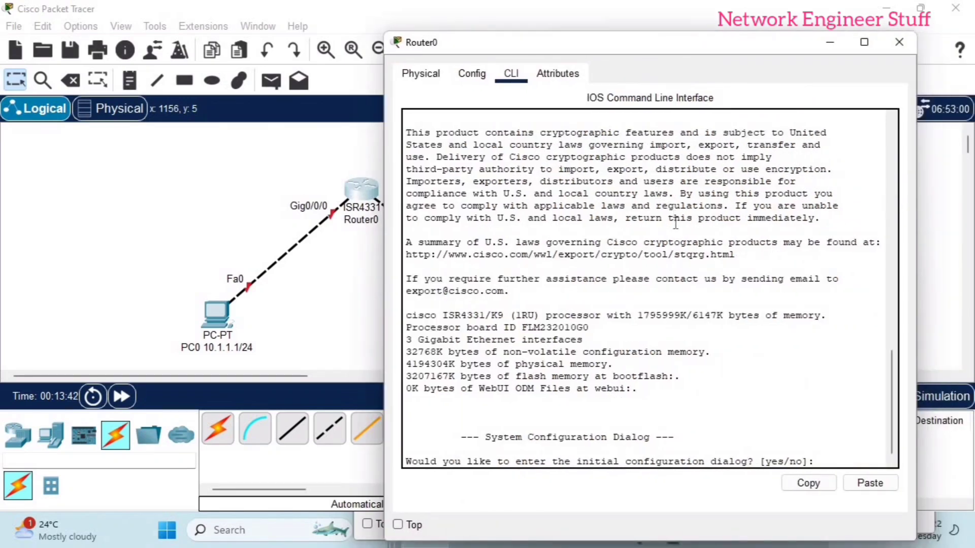
text(s)
key(BackSpace)
key(BackSpace)
key(BackSpace)
text(no)
key(Return)
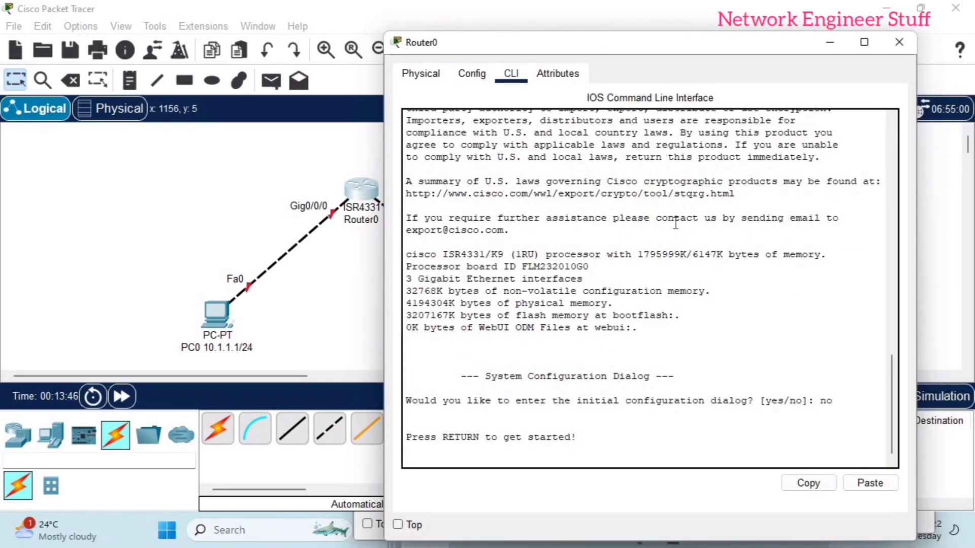
- Start the router's command session and enter privileged EXEC mode with the en command
key(Return)
key(Return)
key(Return)
key(Return)
key(Return)
key(Return)
text(en)
key(Return)
key(Return)
key(Return)
key(Return)
key(Return)
key(Return)
key(Return)
key(Return)
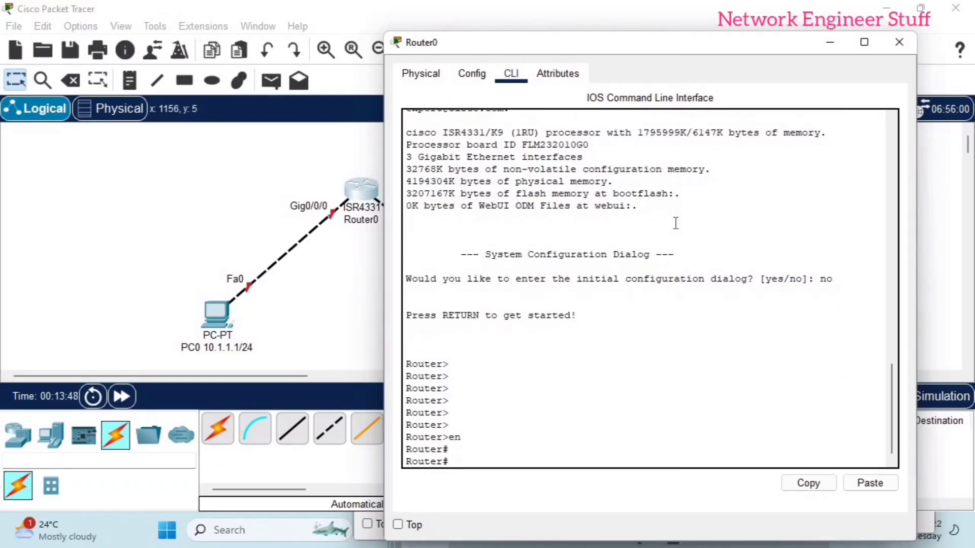
- Enter the router's global configuration mode with the config t command
text(confi)
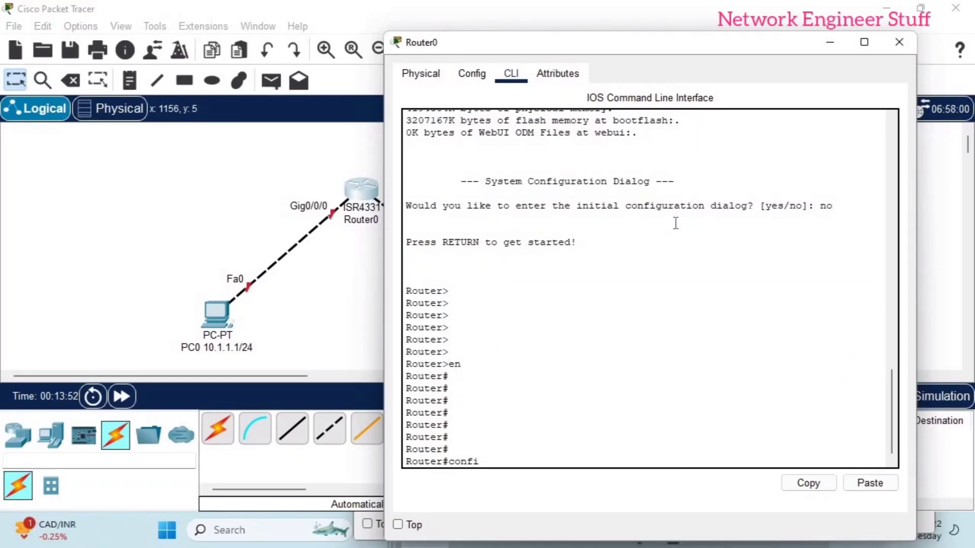
text(g t)
key(Return)
key(Return)
key(Return)
- Enter interface configuration mode for gi0/0/0 on the router
text(int g)
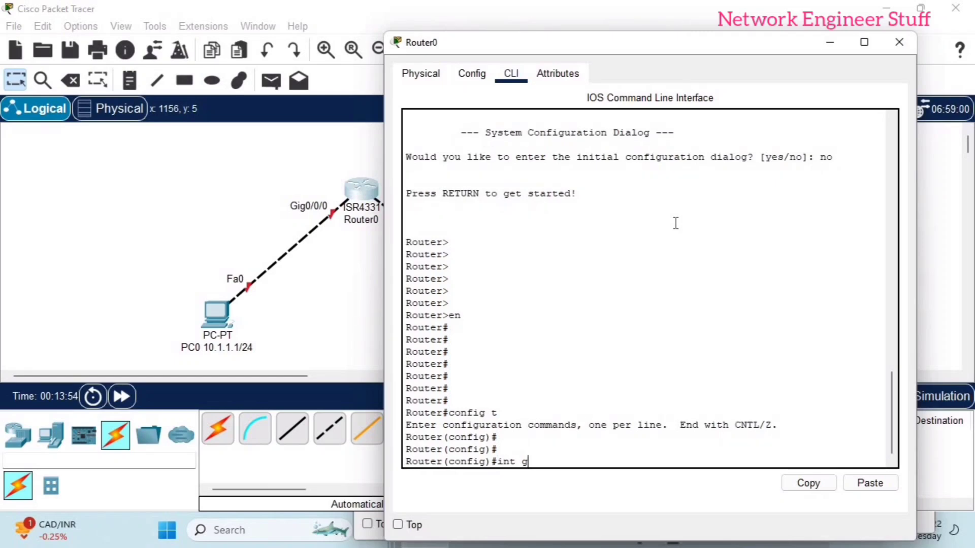
text(i0/0/0)
key(Return)
key(Return)
key(Return)
key(Return)
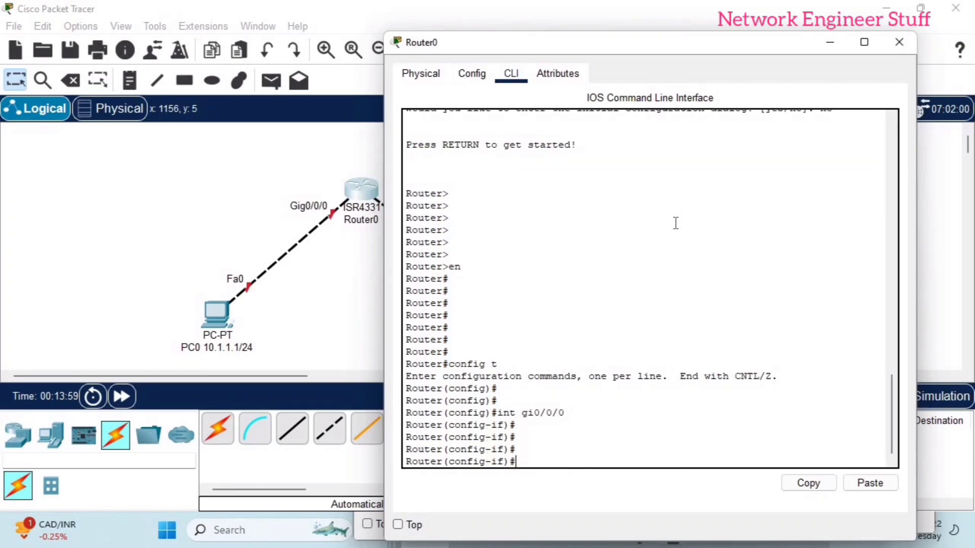
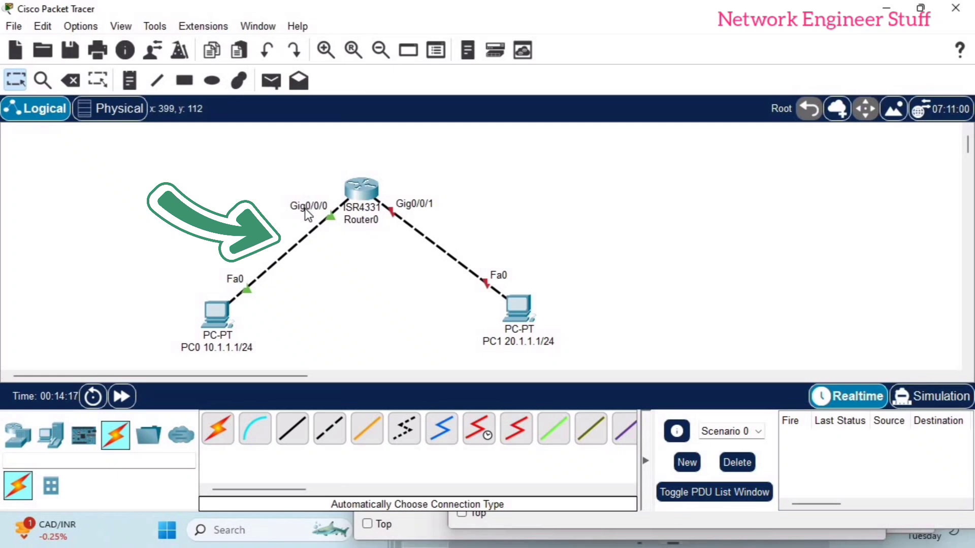
- Add the note 10.1.1.2/24 beside the router's Gig0/0/0 port and the note 20.1.1.2/24 beside its Gig0/0/1 port
click(127, 83)
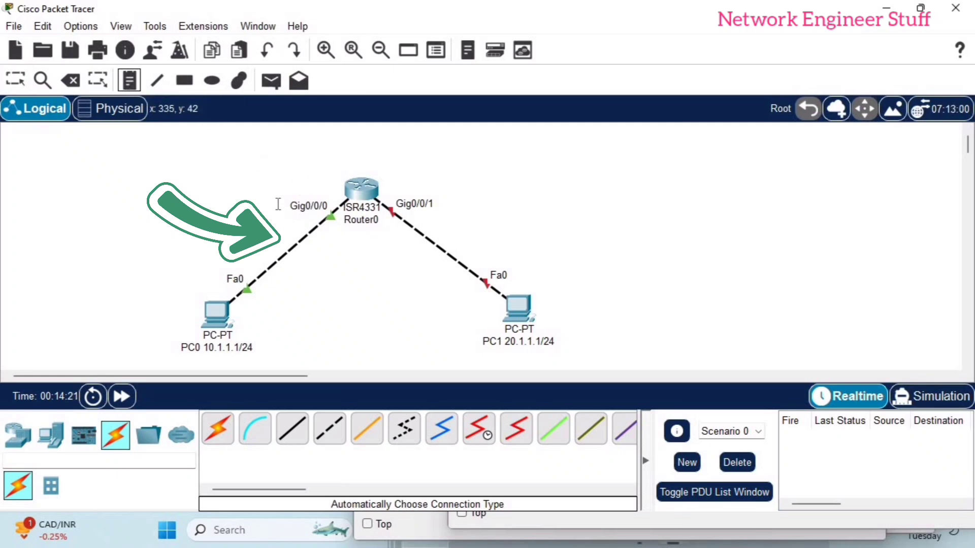
click(261, 176)
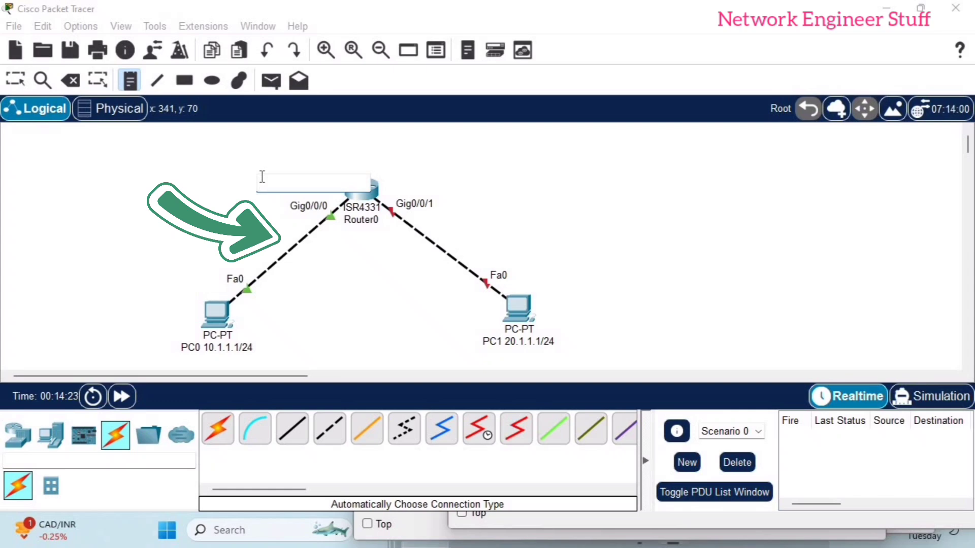
text(10.1.)
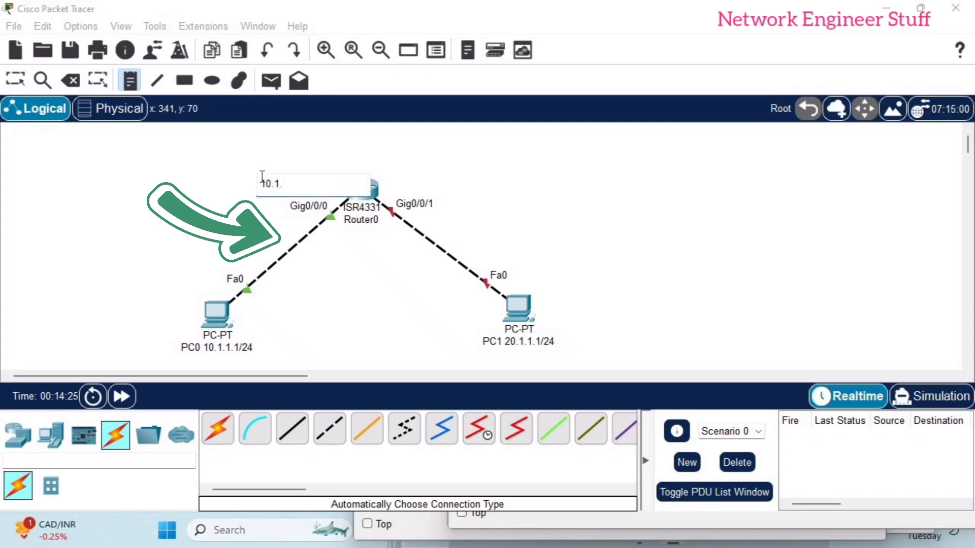
text(1.2/24)
click(414, 178)
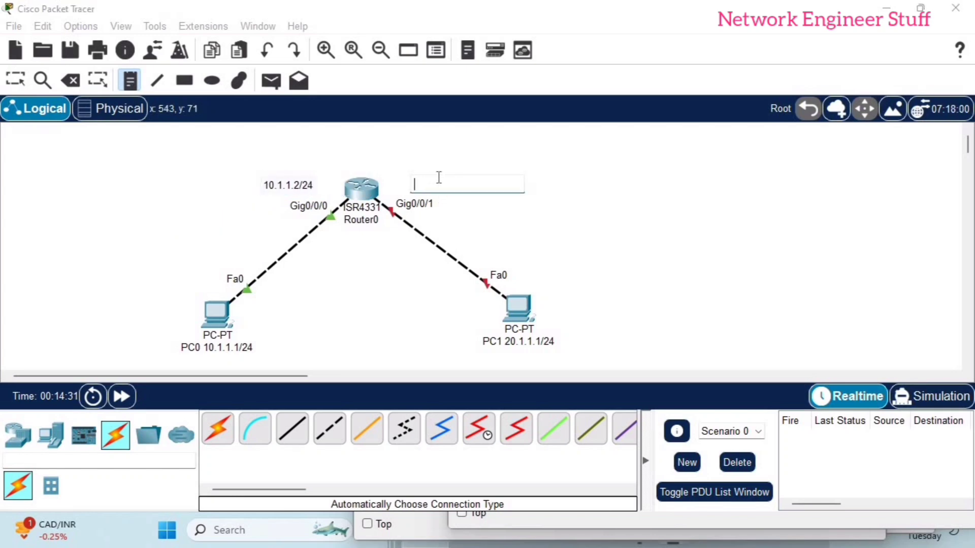
text(20.1.1.)
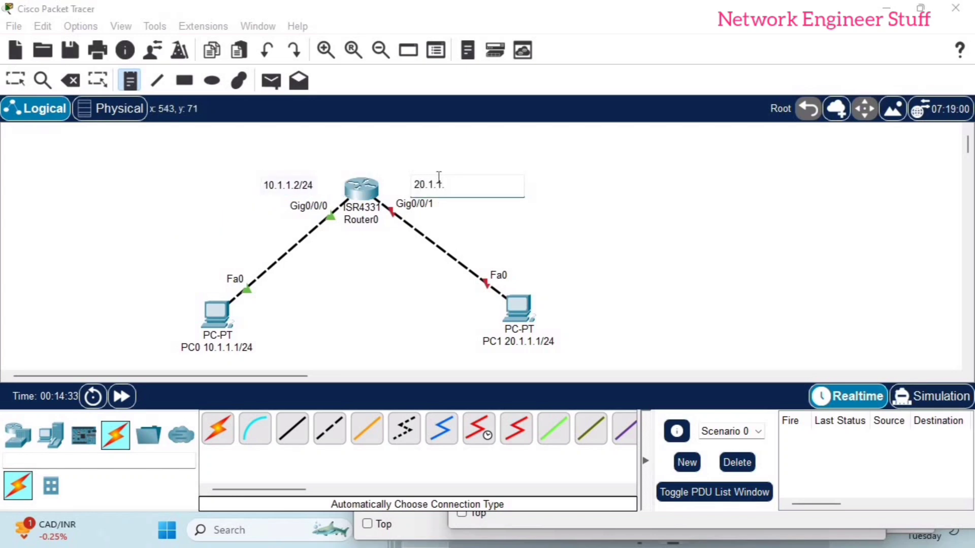
text(2/24)
click(780, 276)
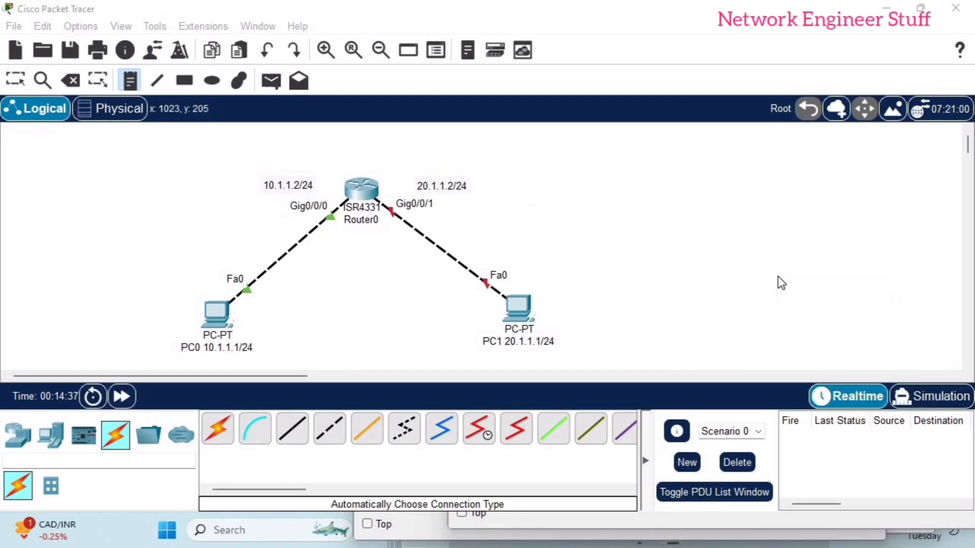
- Return to the router's command line and assign gi0/0/0 the IP address 10.1.1.2 with mask 255.255.255.0
key(super+Tab)
key(Return)
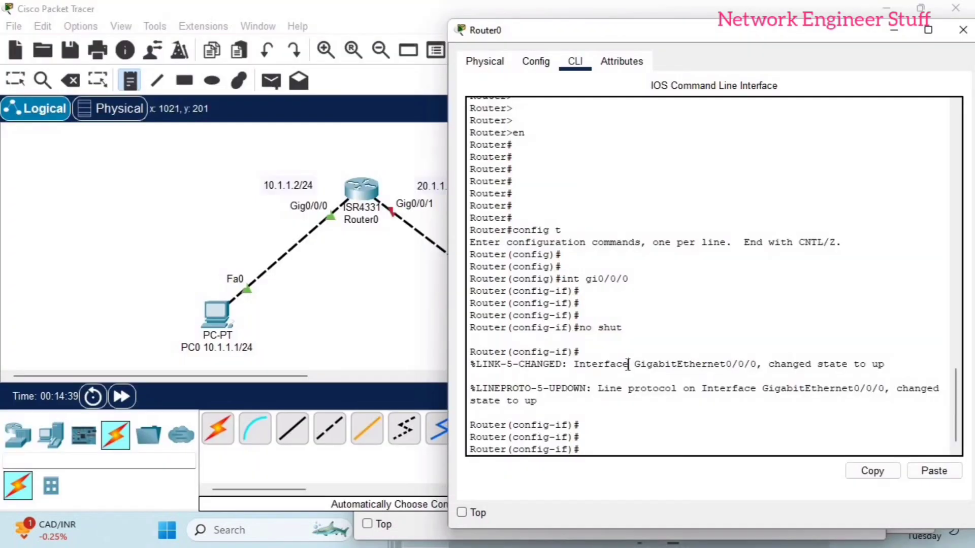
text(ip add 10.1.1.2 )
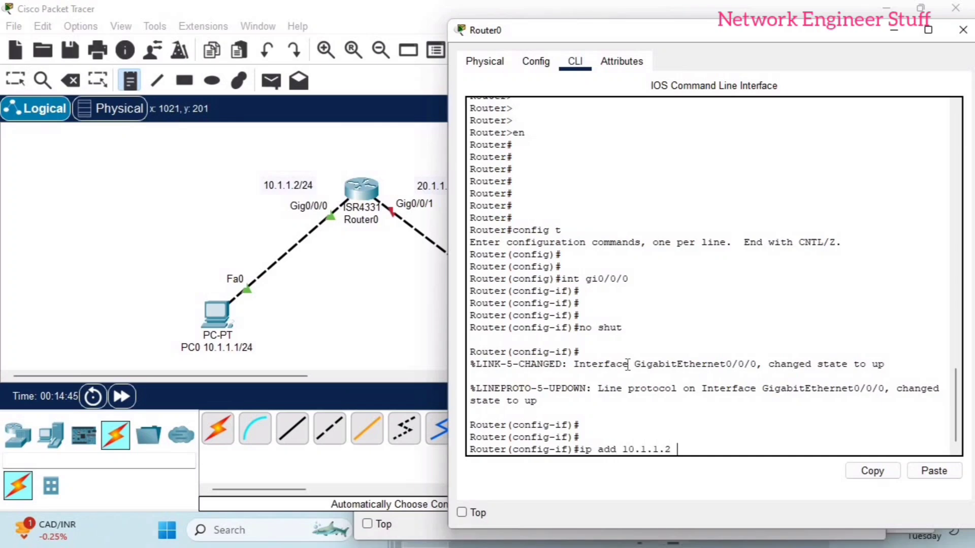
text(255.255.2)
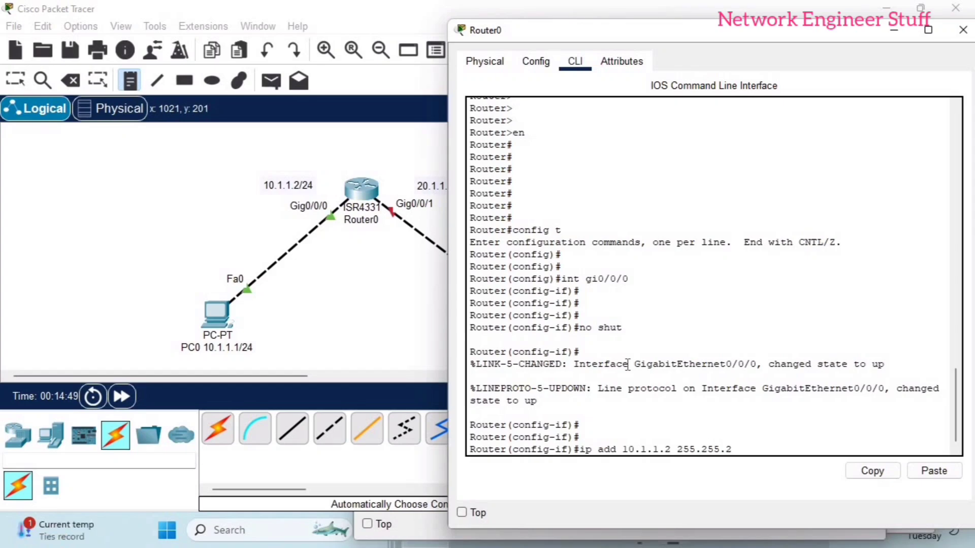
text(55.0)
key(Return)
key(Return)
key(Return)
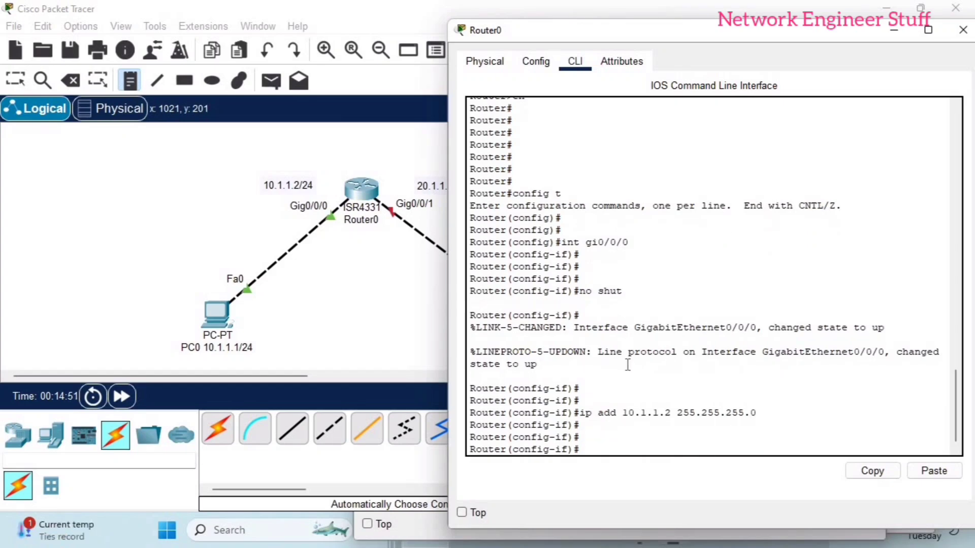
key(Return)
- Switch the router configuration to interface gi0/0/1 and enable it with the no shut command
text(int)
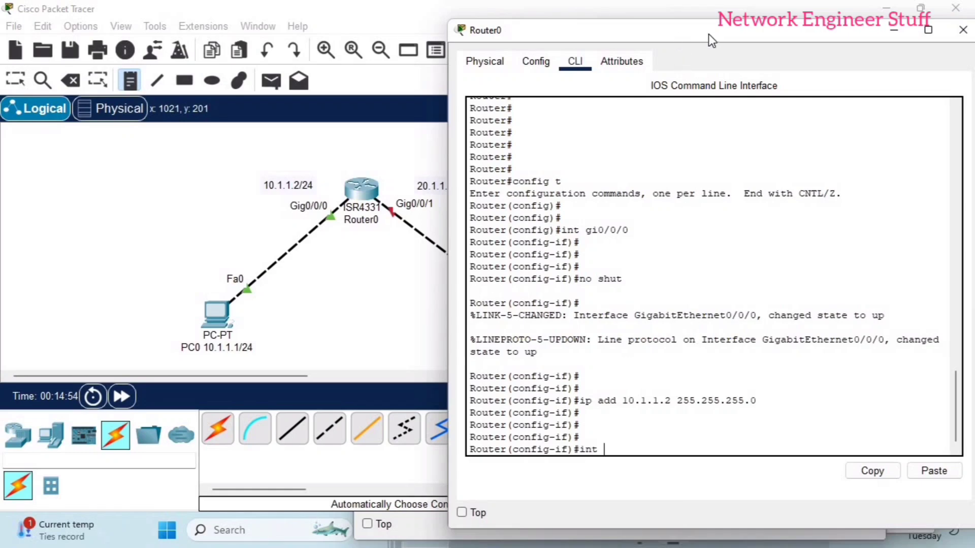
drag(708, 35, 757, 38)
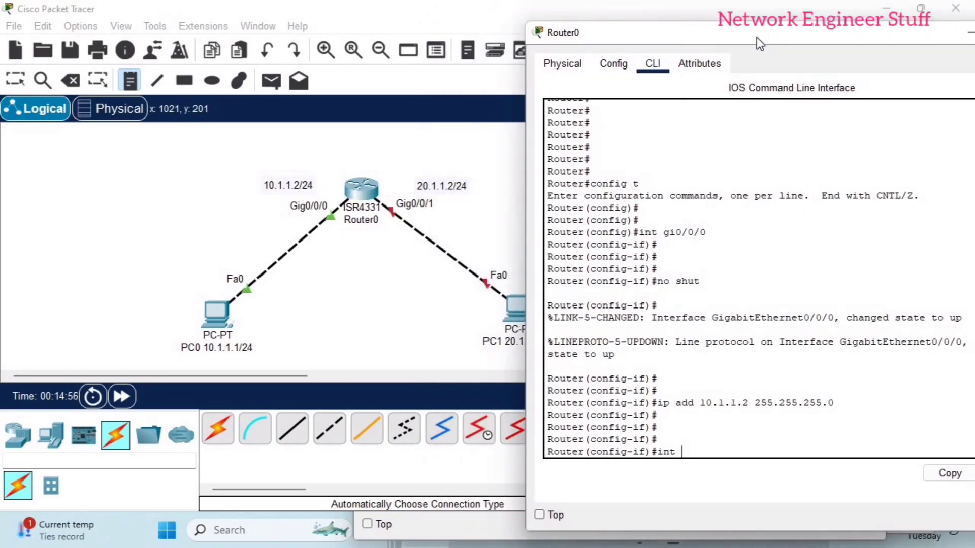
text(gi0/0/1)
key(Return)
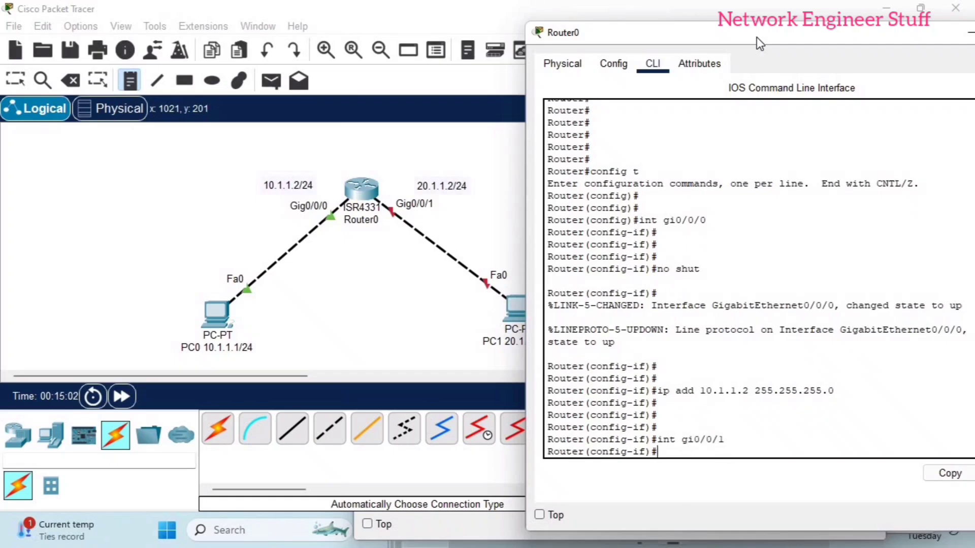
key(Up)
key(Up)
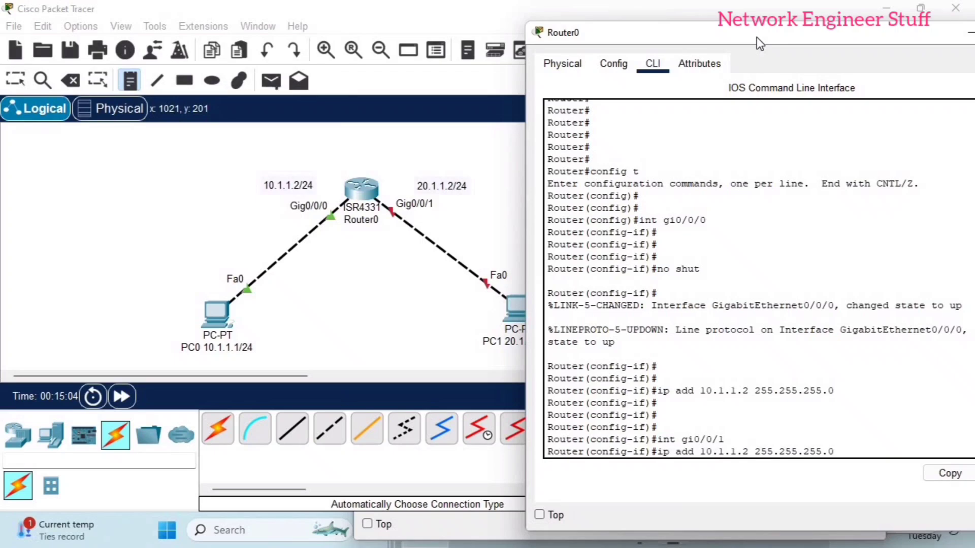
key(Up)
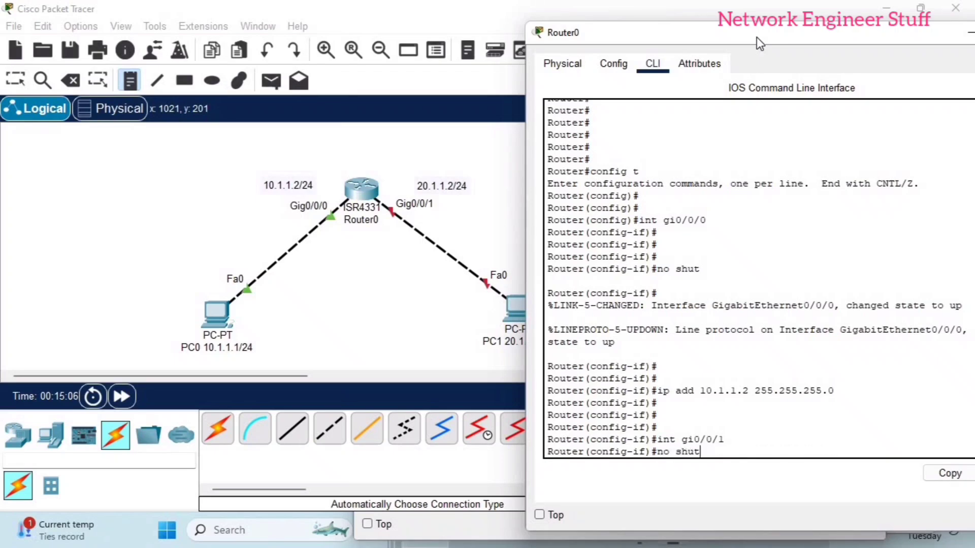
key(Return)
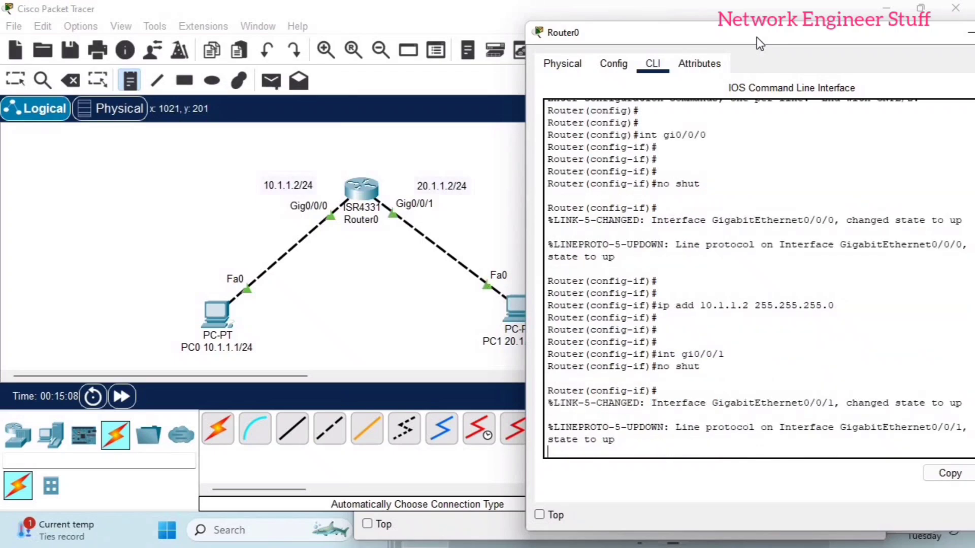
key(Return)
key(Return)
- Assign gi0/0/1 the IP address 20.1.1.2 with mask 255.255.255.0 by editing the earlier ip add command
key(Up)
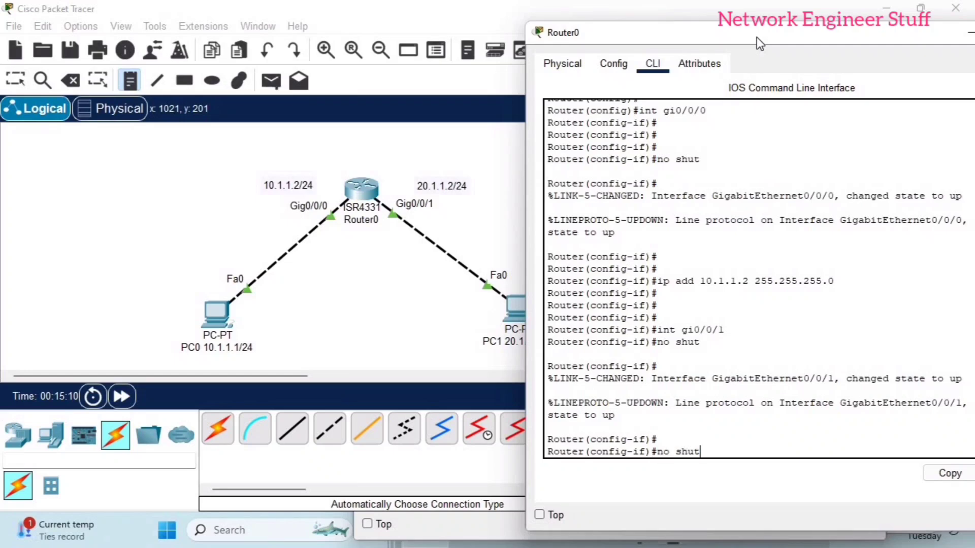
key(Up)
key(Up)
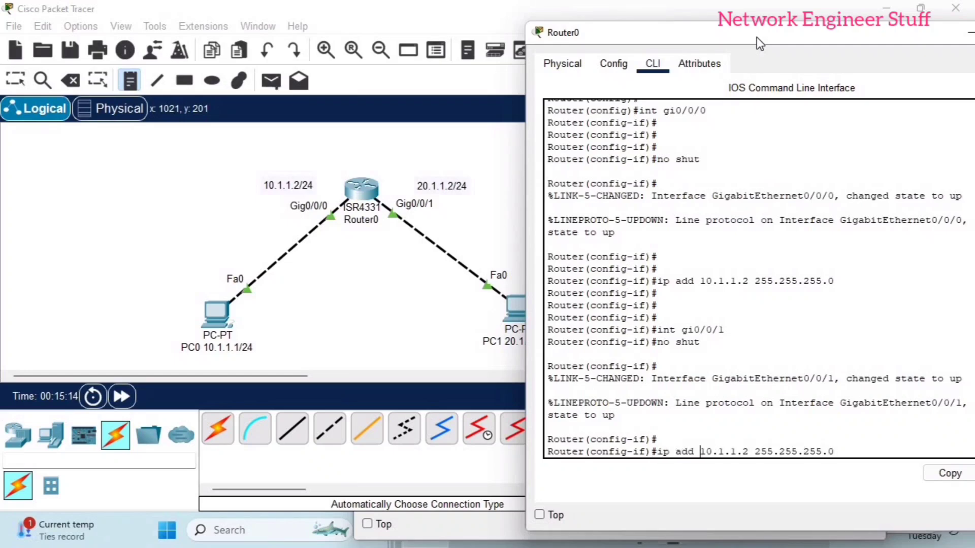
key(BackSpace)
text(2)
key(Return)
key(Return)
key(Return)
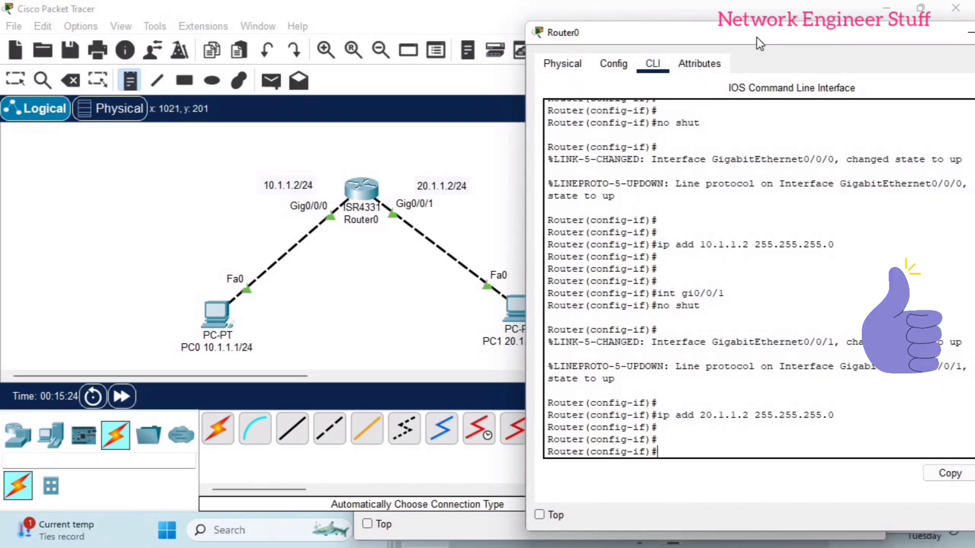
- Exit configuration mode back to the privileged prompt and save the router configuration with the wr command
text(exit)
key(Return)
text(exit)
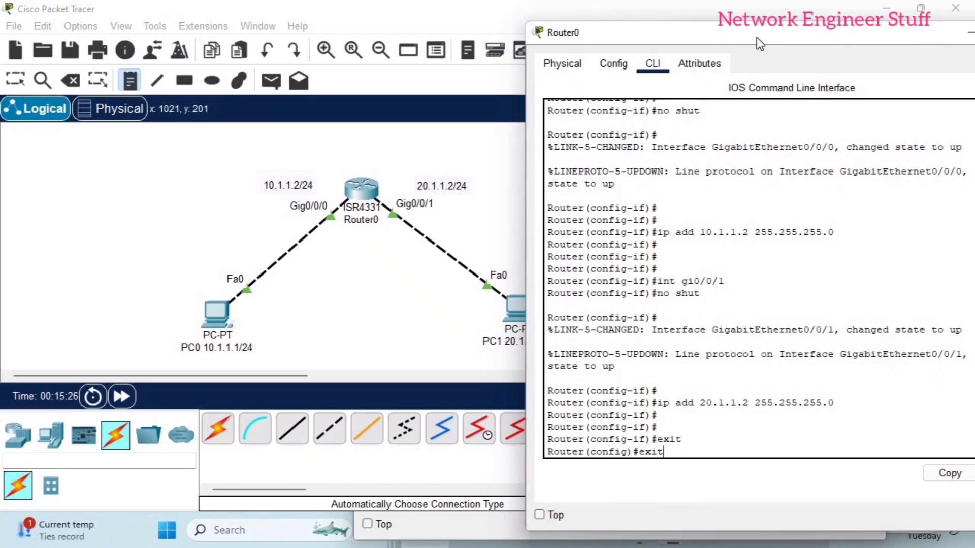
key(Return)
key(Return)
key(Return)
text(wr)
key(Return)
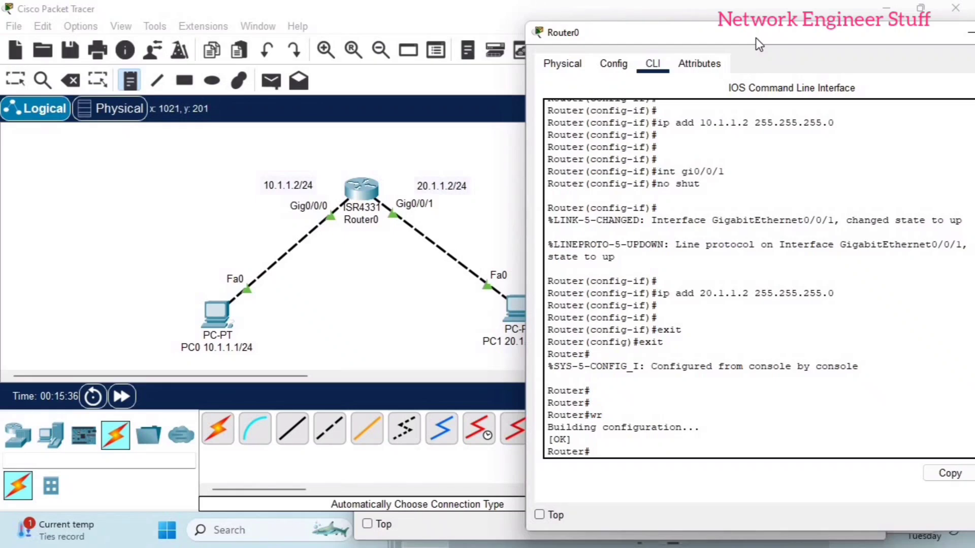
- Ping 10.1.1.1 from PC1's command prompt, keeping the topology in view, and abort the ping before it completes
click(395, 323)
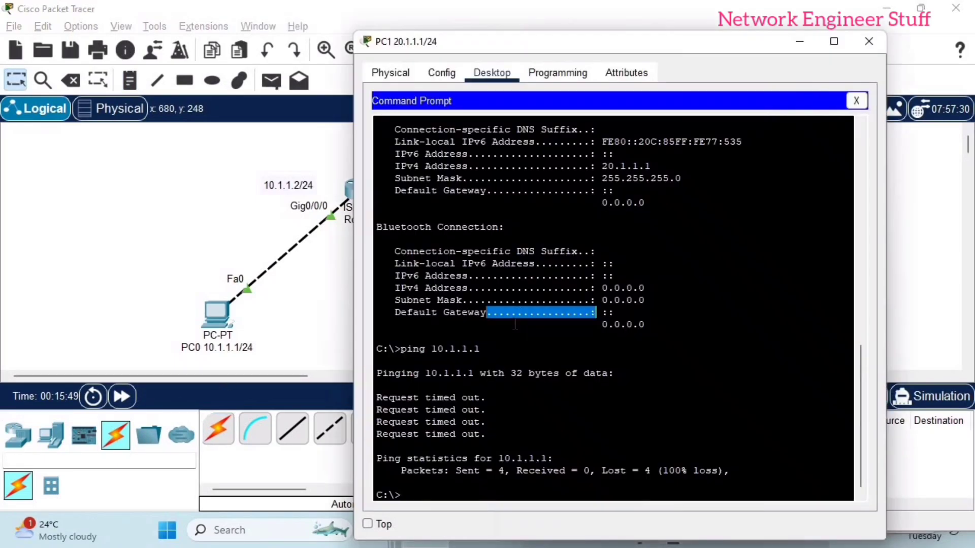
drag(612, 21, 643, 0)
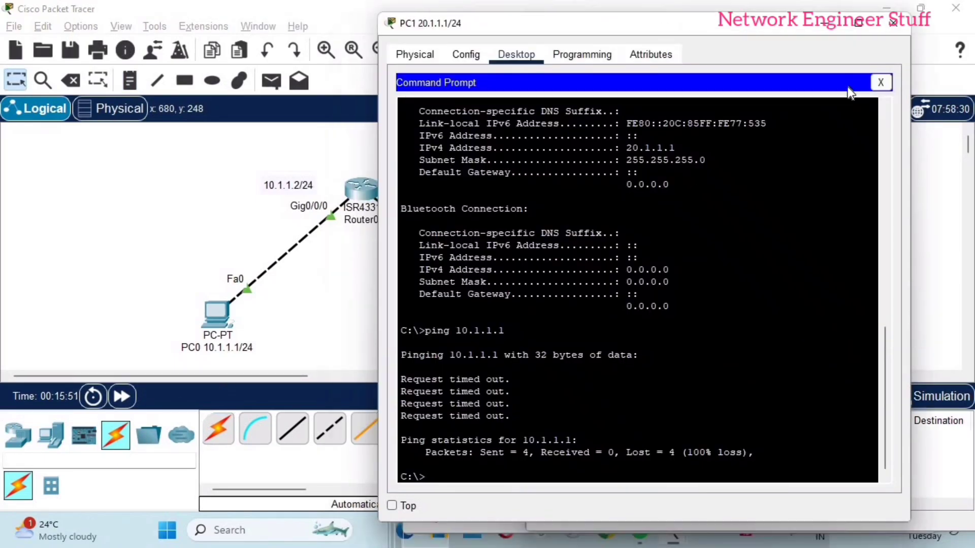
click(883, 77)
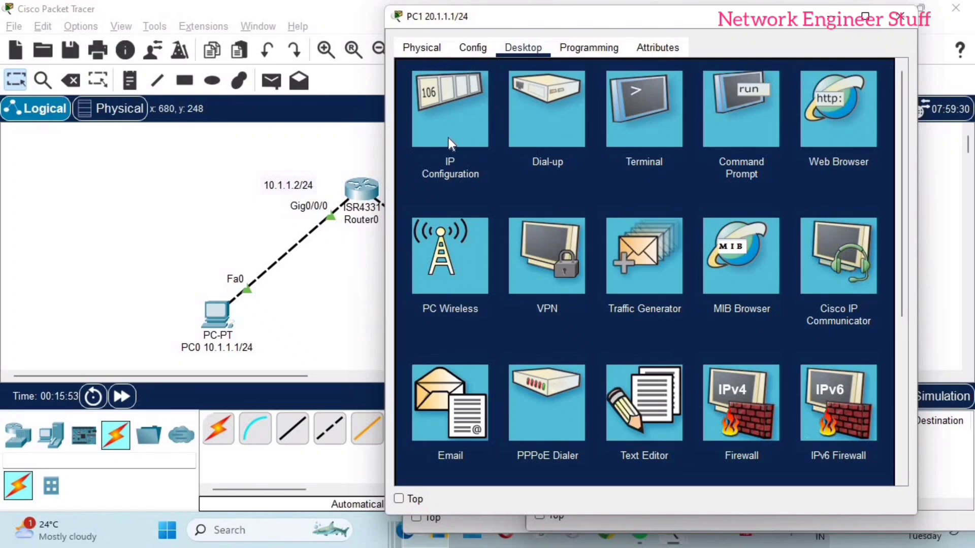
click(729, 114)
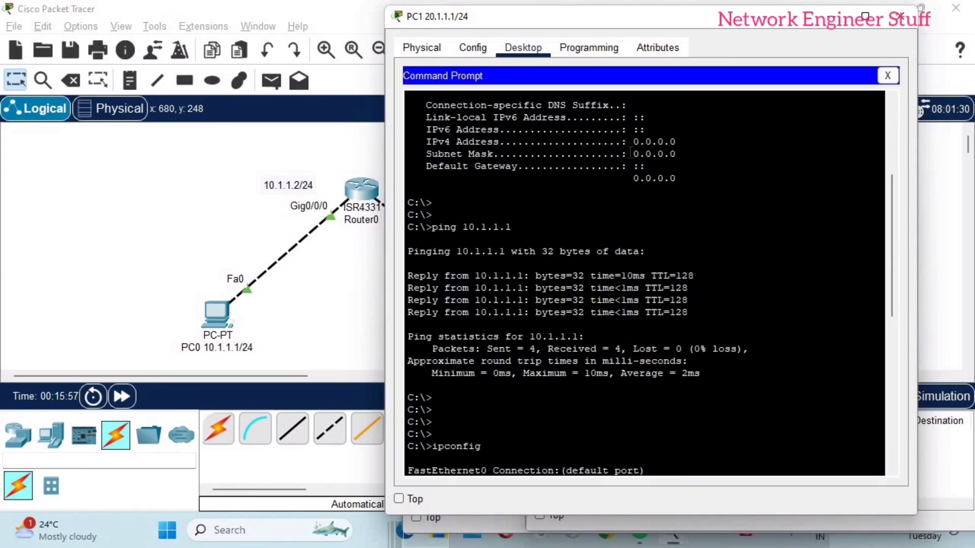
scroll(630, 152, down, 10)
key(Return)
key(Up)
key(Return)
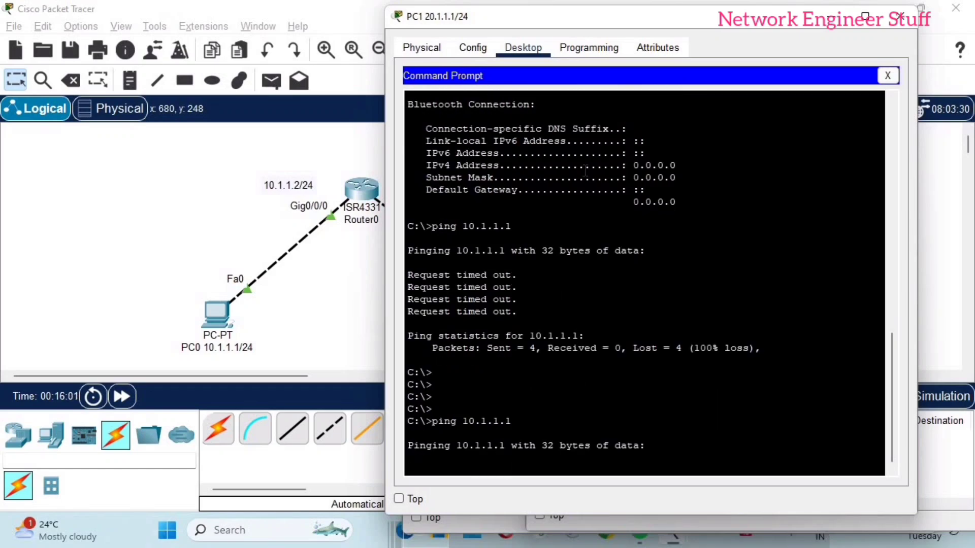
drag(612, 14, 793, 39)
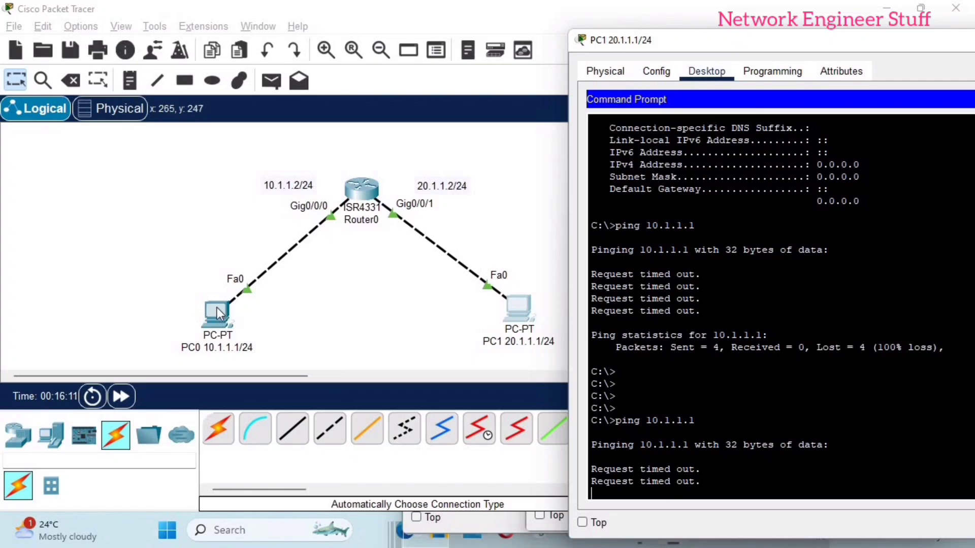
drag(742, 46, 665, 29)
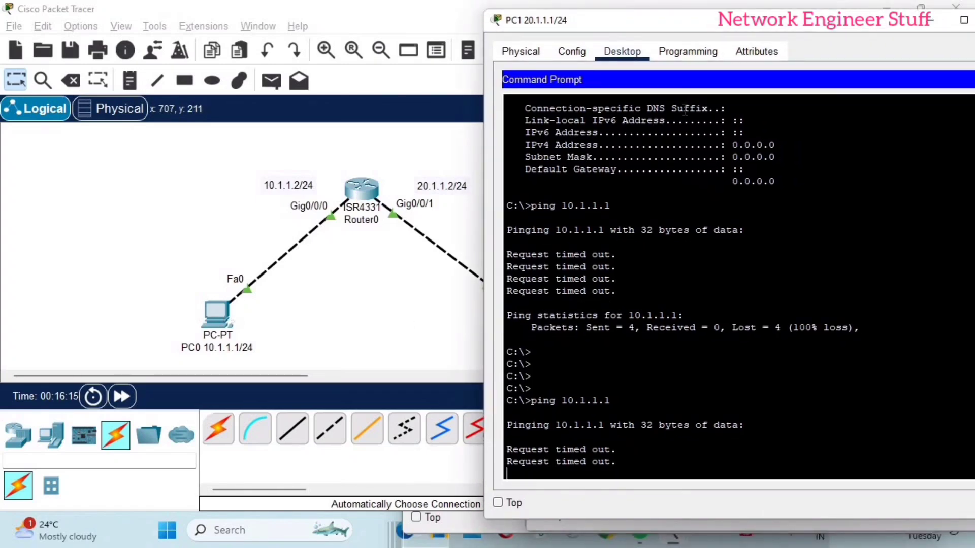
key(ctrl+c)
- Set PC1's default gateway to 20.1.1.2 in its IP configuration and close the configuration
click(379, 316)
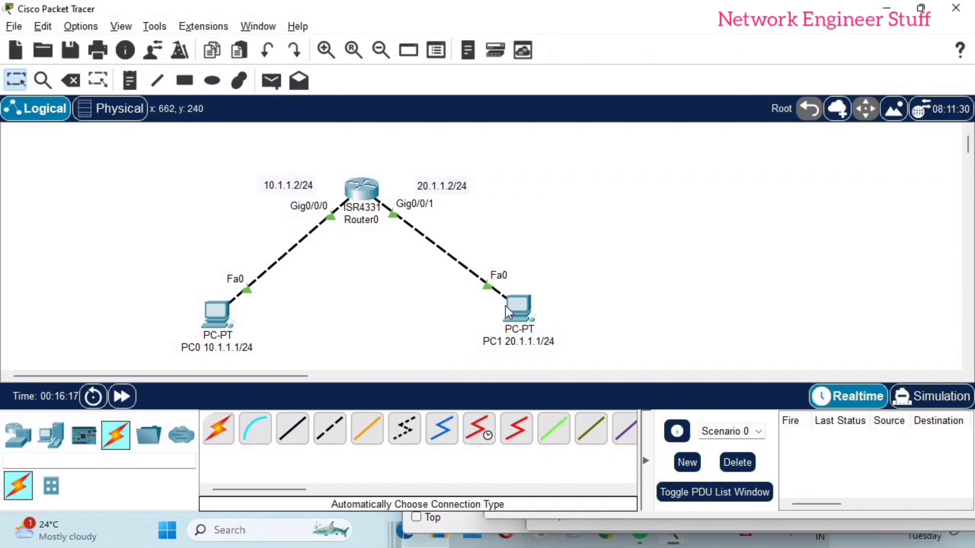
mouse_move(504, 306)
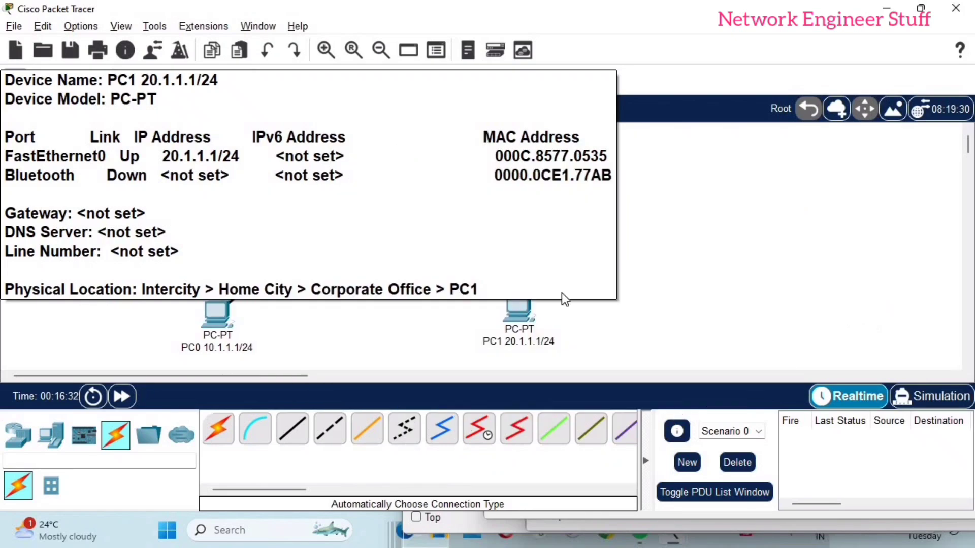
click(511, 305)
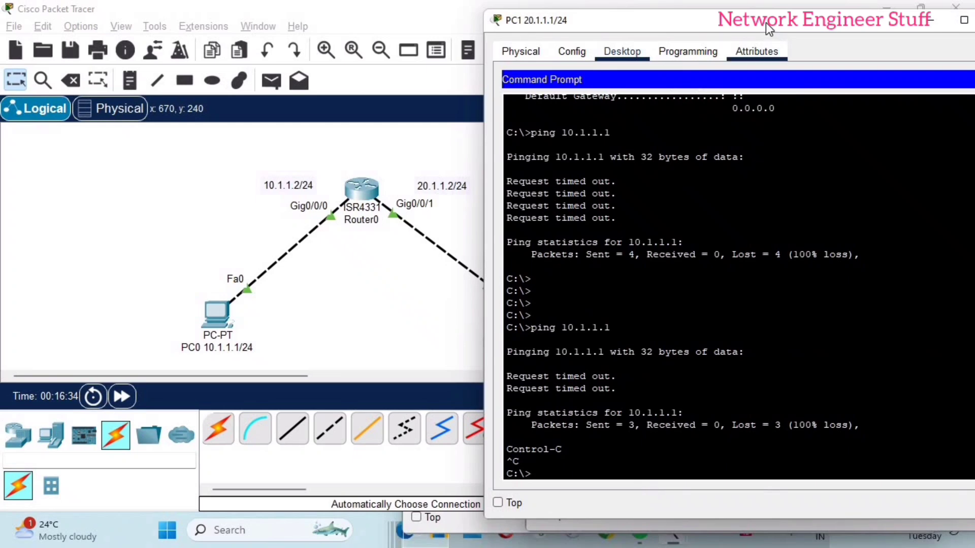
drag(893, 21, 974, 52)
click(883, 78)
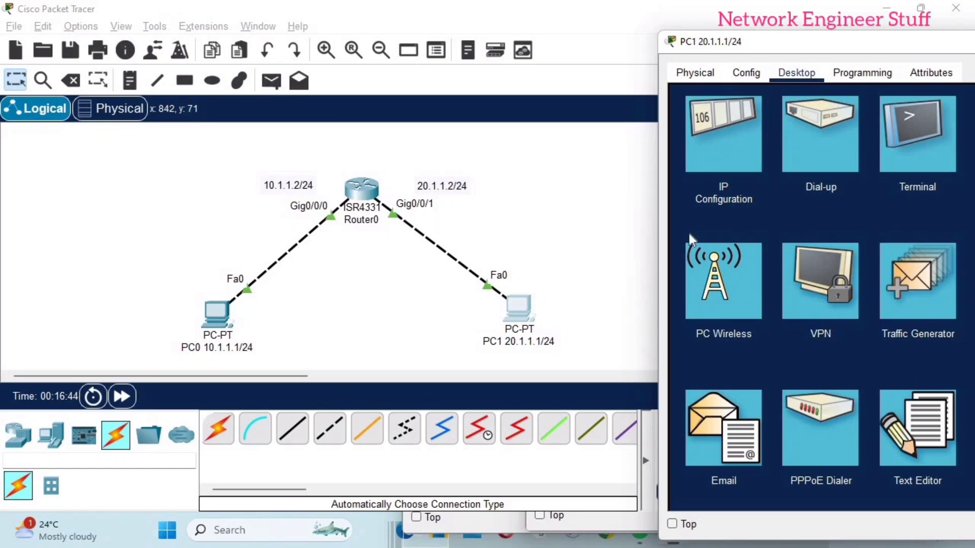
click(724, 143)
drag(790, 47, 700, 46)
click(938, 230)
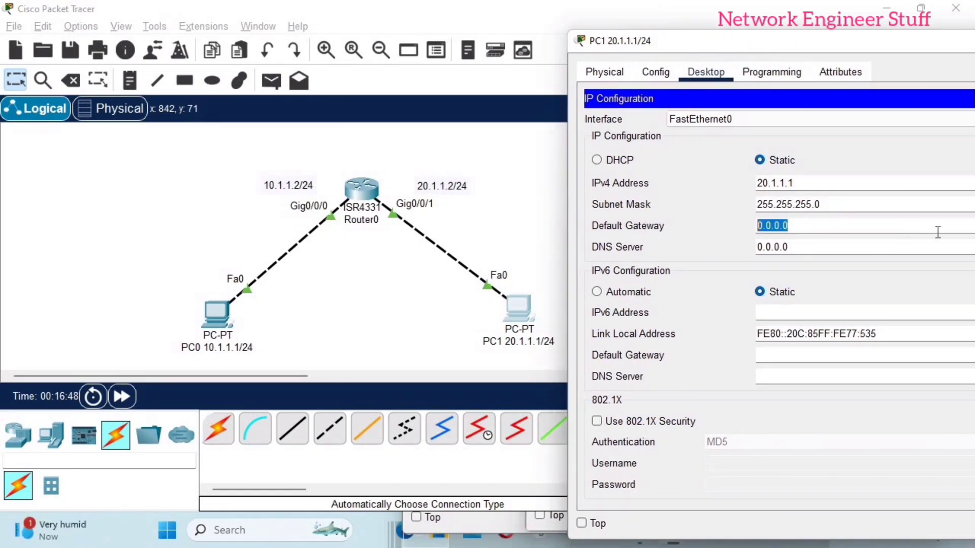
text(20.1.1.)
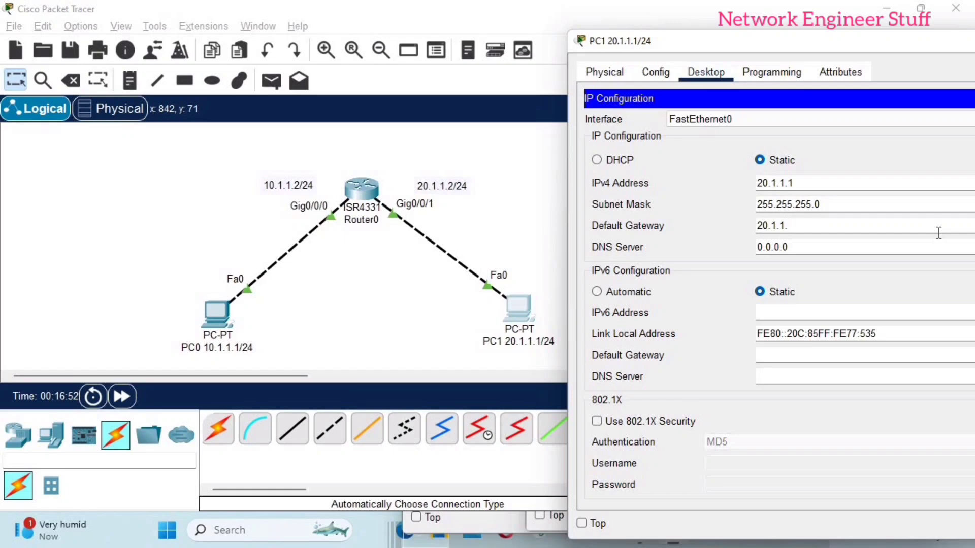
text(1)
drag(565, 45, 355, 47)
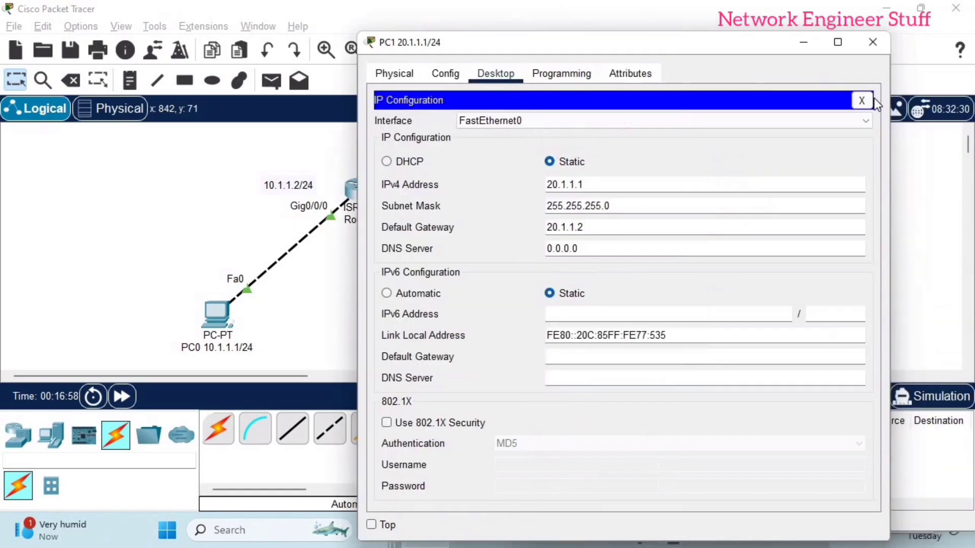
click(861, 100)
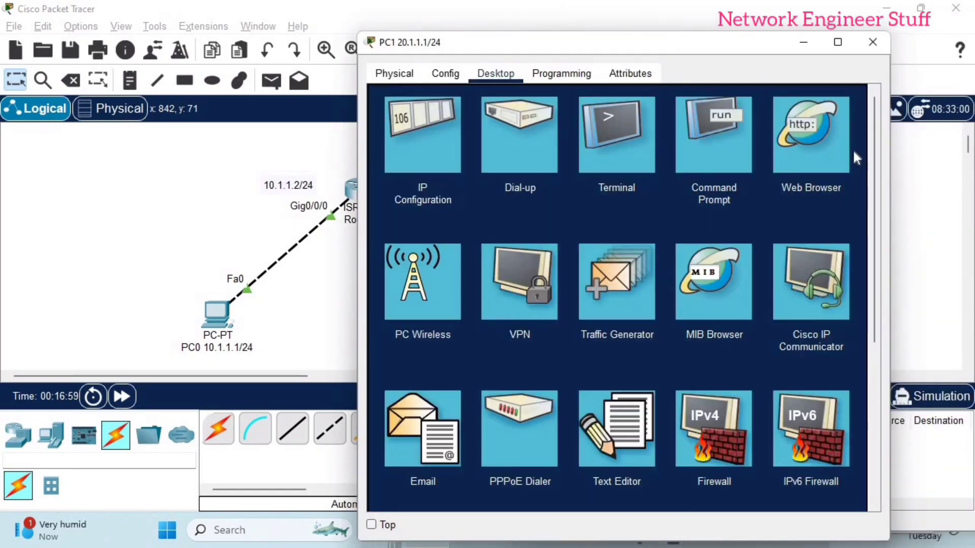
- Reopen PC1's command prompt and bring it to fresh empty prompt lines
click(726, 163)
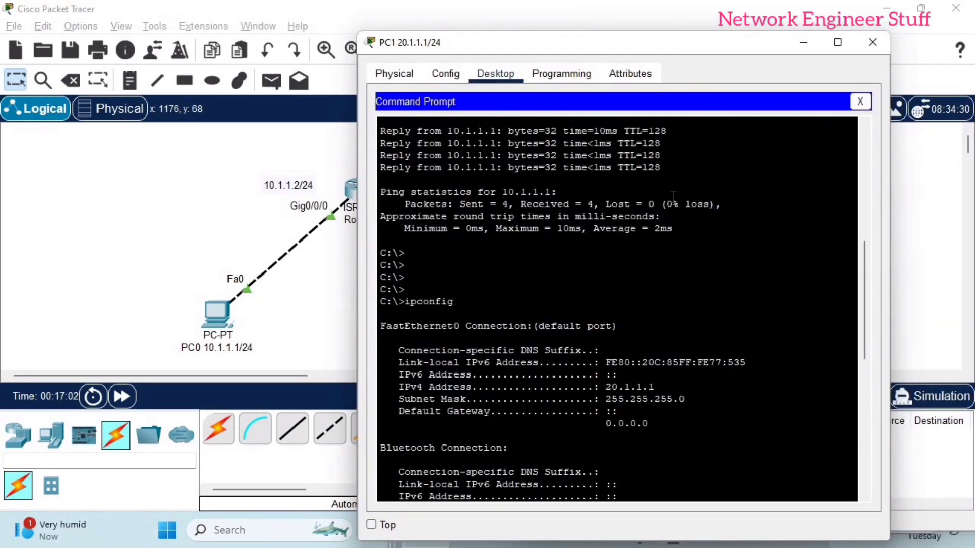
key(Return)
key(Return)
key(Return)
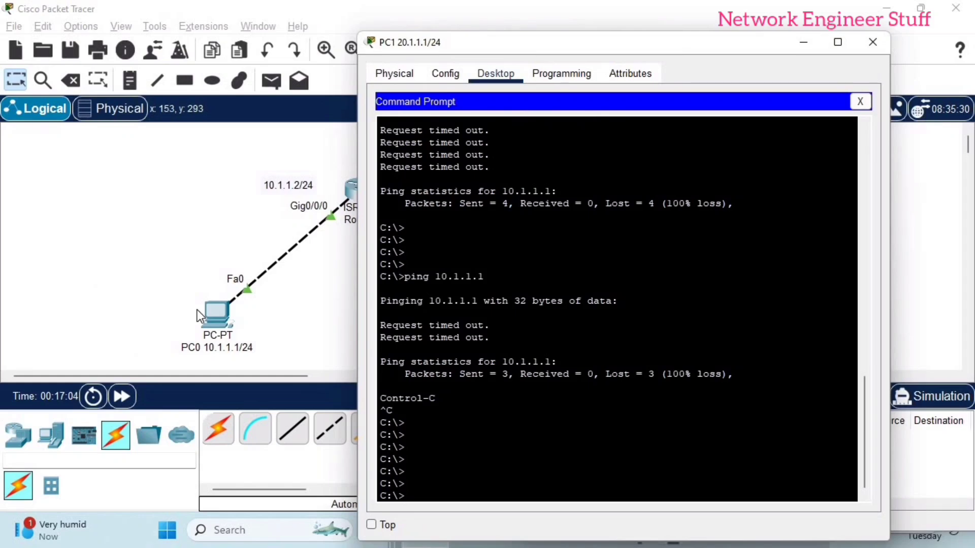
- Set PC0's default gateway to 10.1.1.2 in its IP configuration, then close the configuration and minimize the PC0 window
click(218, 319)
click(218, 319)
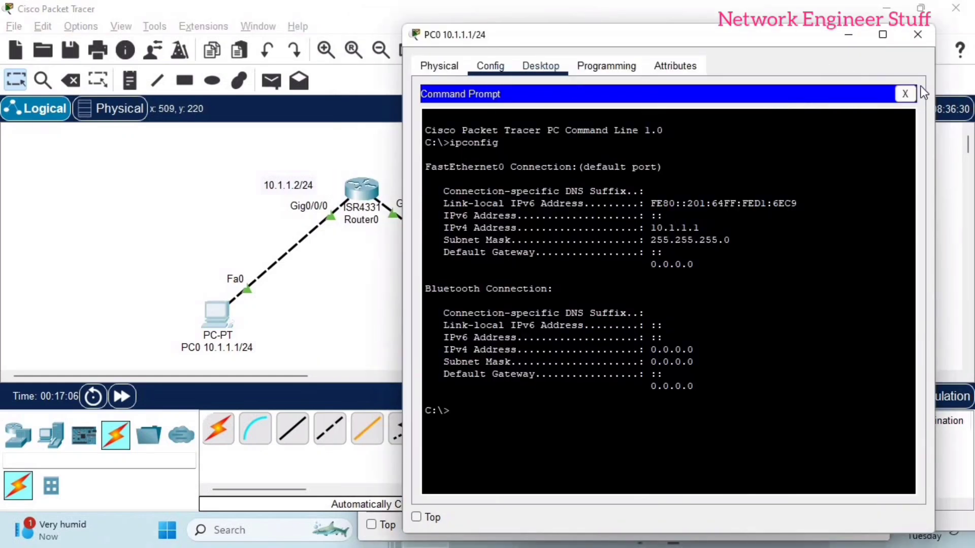
click(905, 94)
click(502, 172)
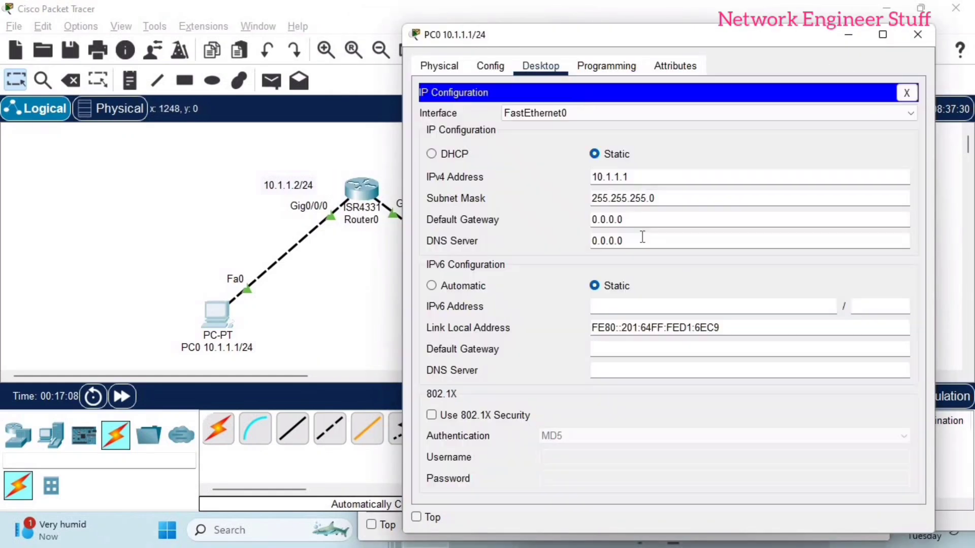
click(606, 212)
key(ctrl+a)
text(10.)
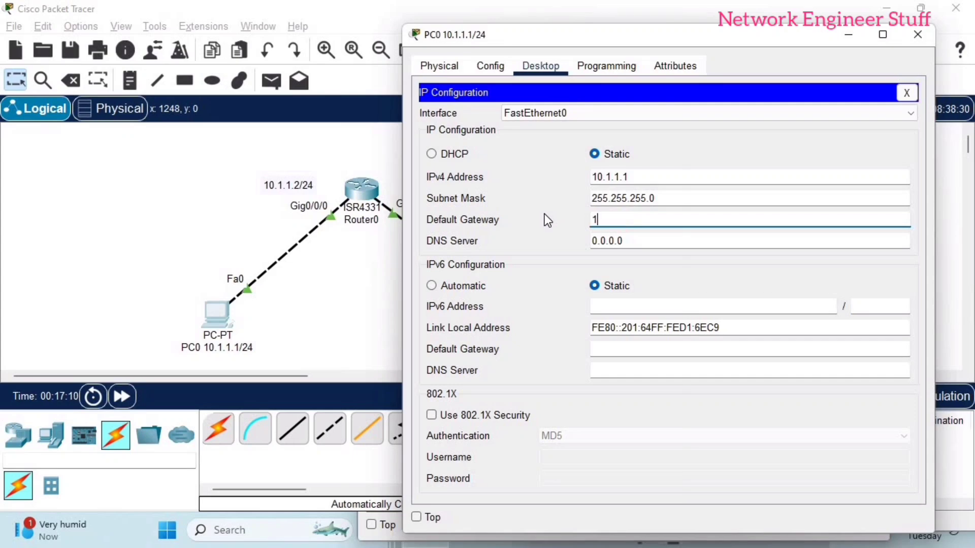
text(1.1.2)
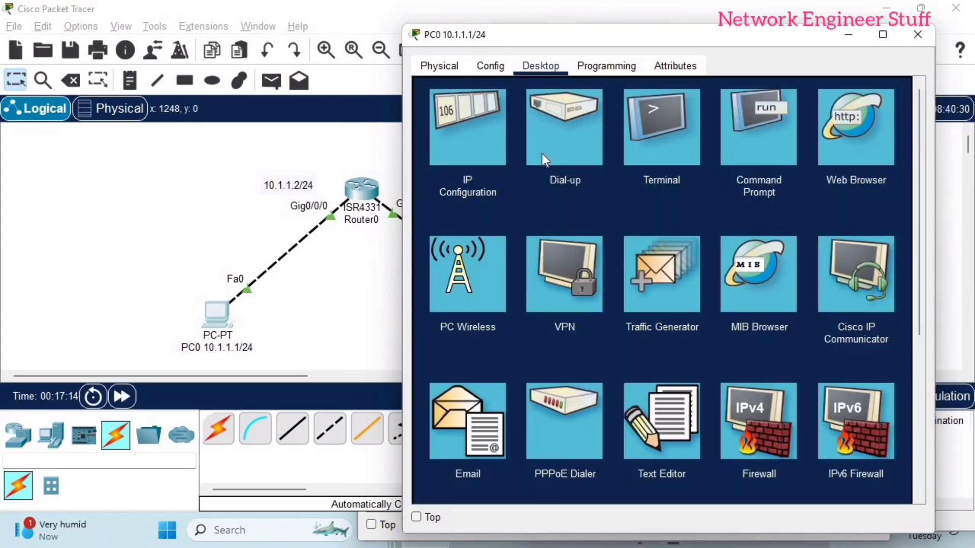
click(906, 93)
click(848, 34)
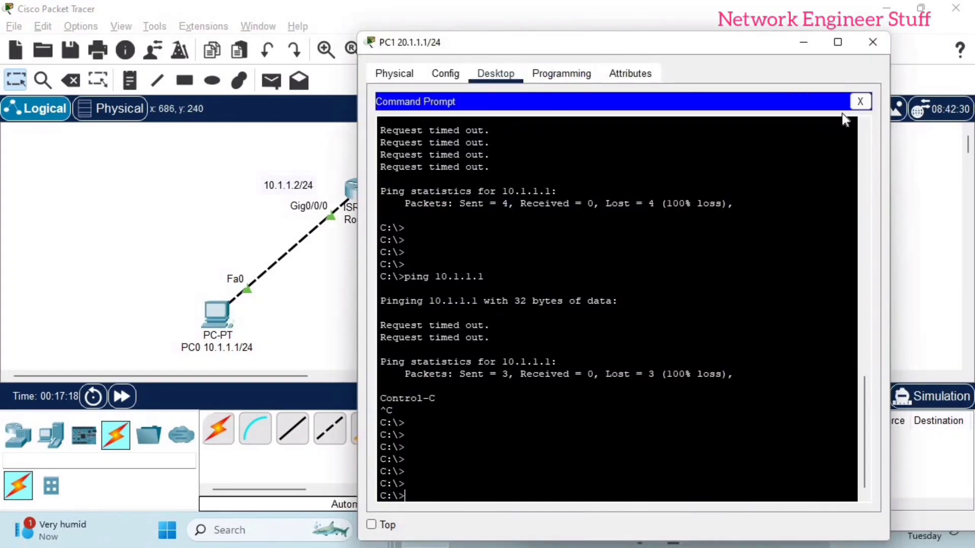
- Run ipconfig in PC1's command prompt beside the topology and highlight its IPv4 address and default gateway
drag(614, 52, 820, 22)
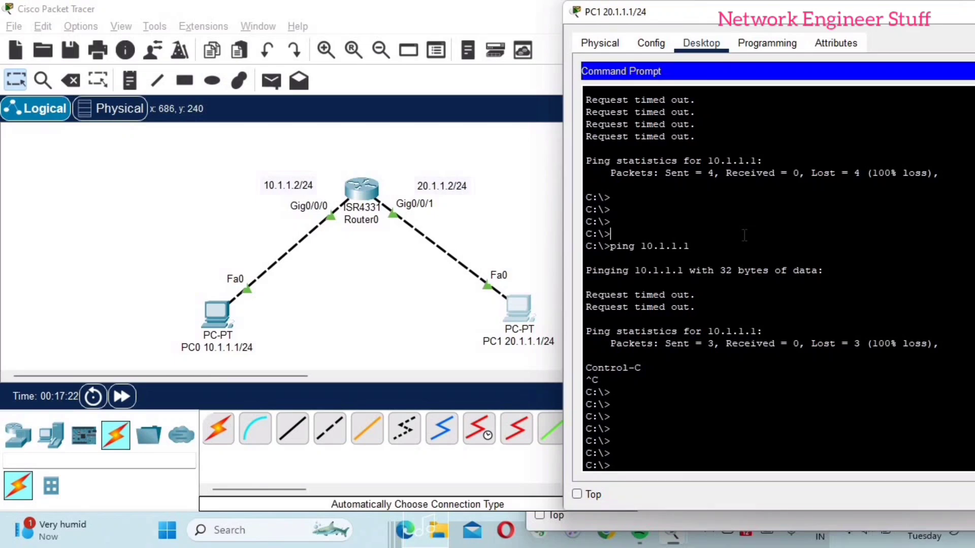
key(Return)
key(Return)
key(Return)
key(Return)
text(ipcon)
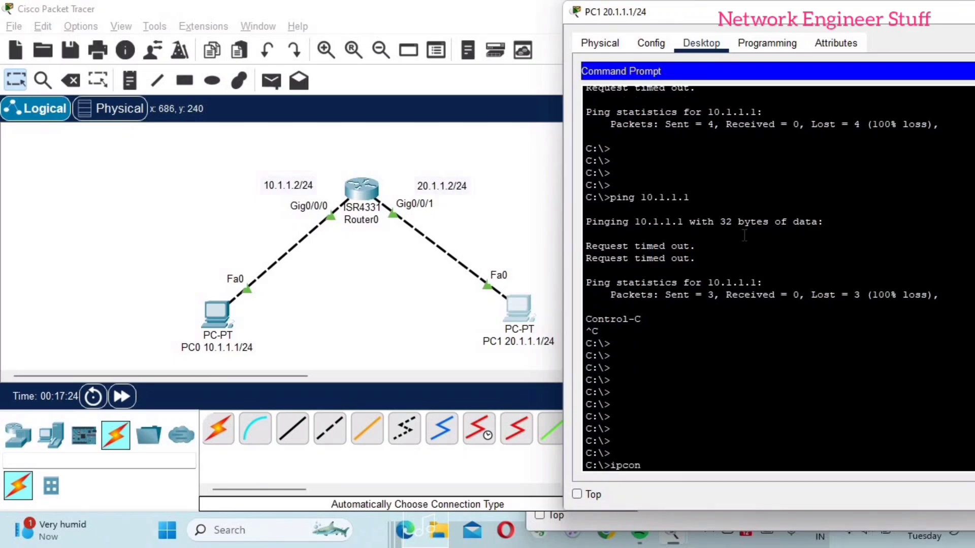
text(fig)
key(Return)
key(Return)
key(Return)
key(Return)
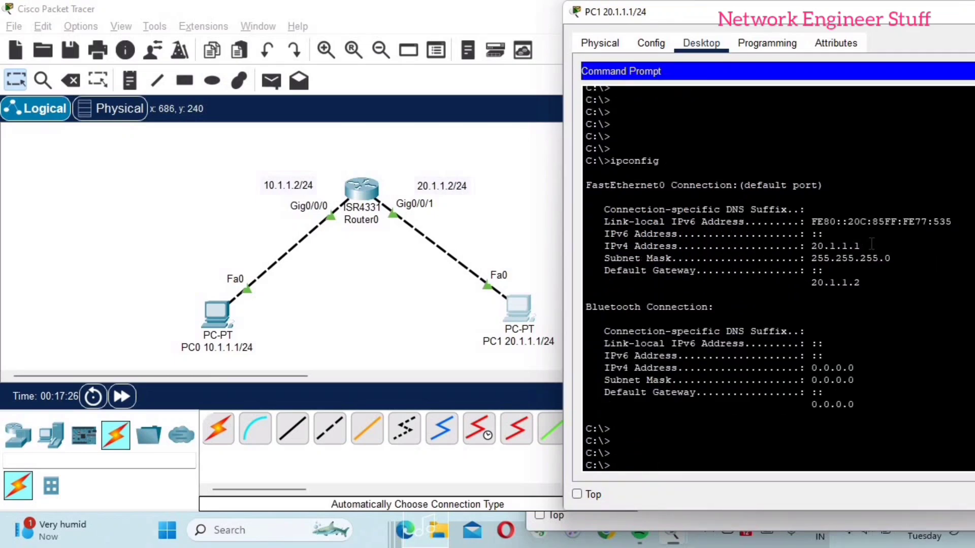
drag(871, 244, 811, 245)
drag(860, 282, 745, 284)
- Maximize the PC1 window and ping 10.1.1.1 from its command prompt by recalling the earlier command
double_click(745, 12)
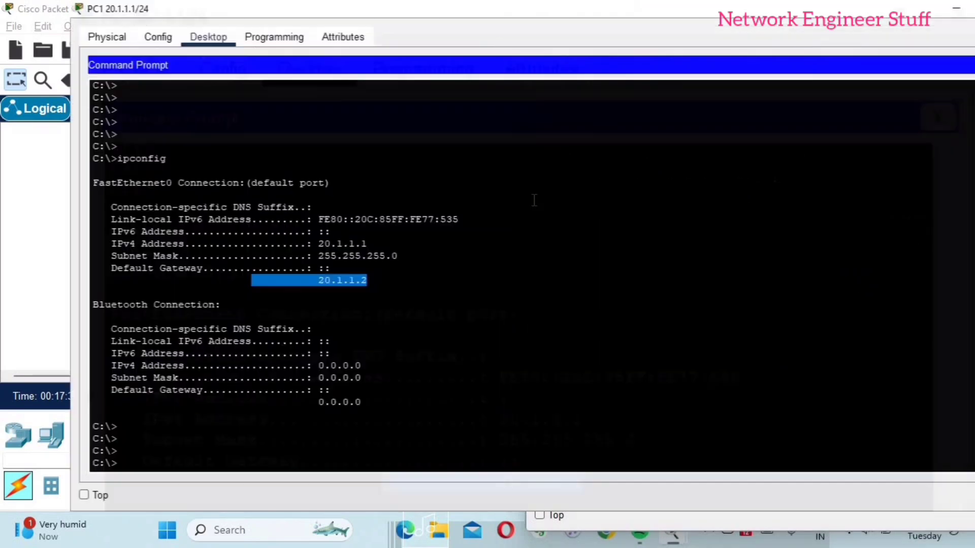
click(634, 241)
key(Return)
key(Up)
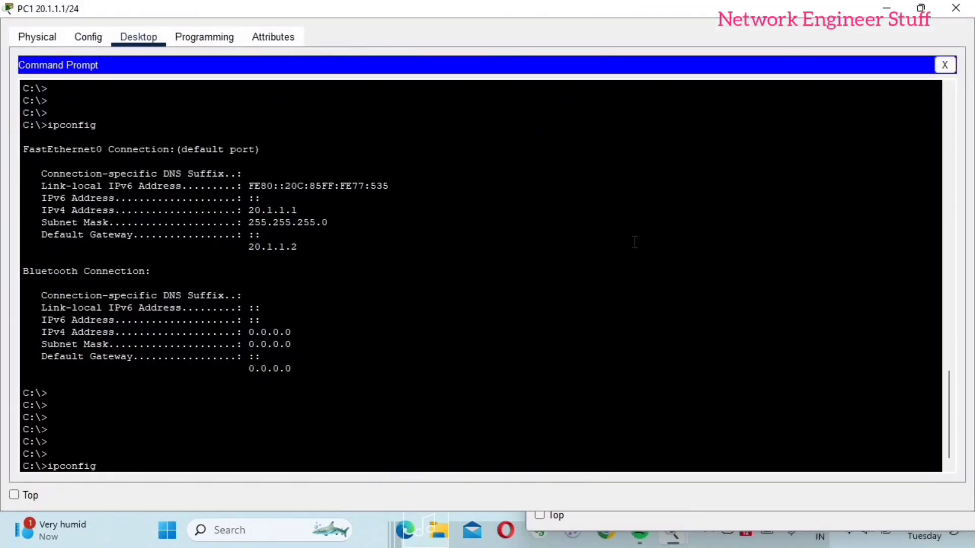
key(Up)
key(Return)
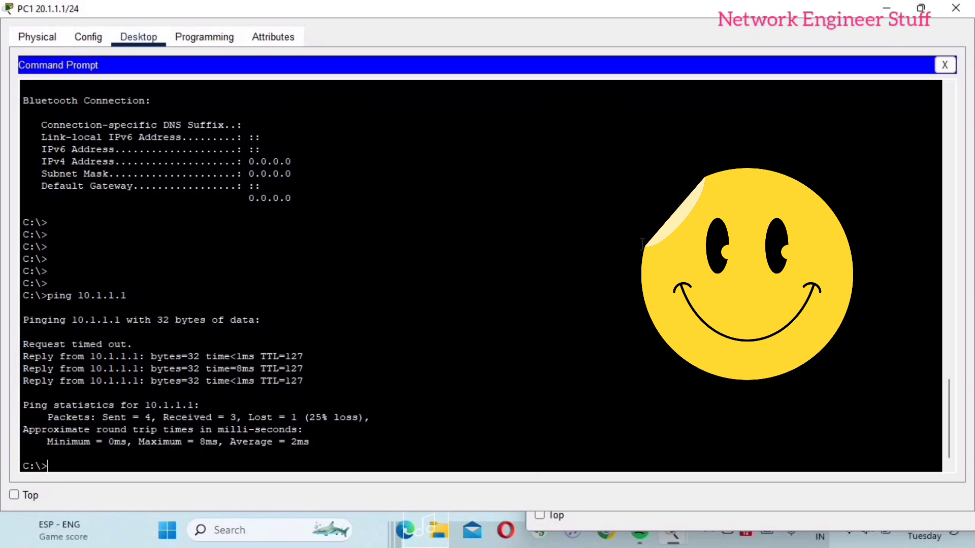
- Repeat the ping to 10.1.1.1 from PC1 and minimize its window to return to the topology
key(Up)
key(Return)
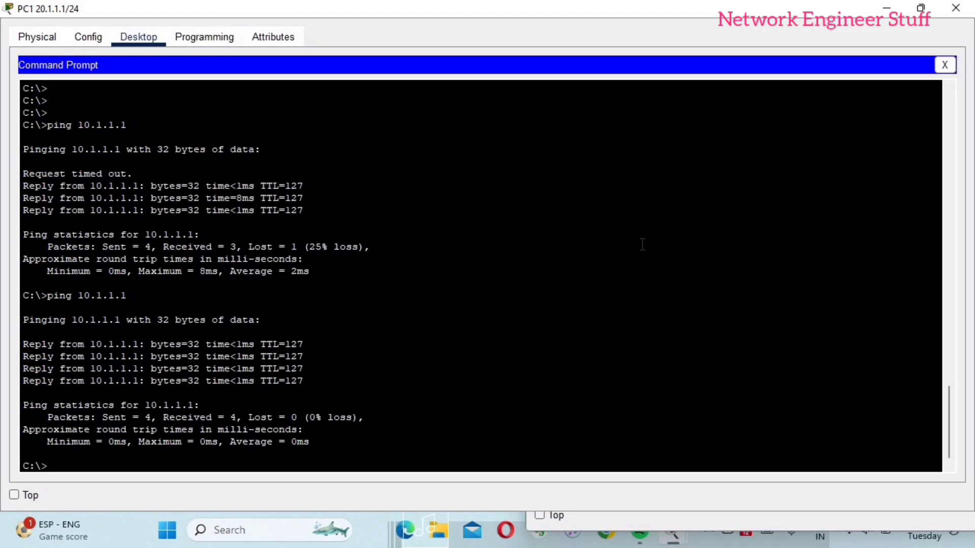
click(885, 11)
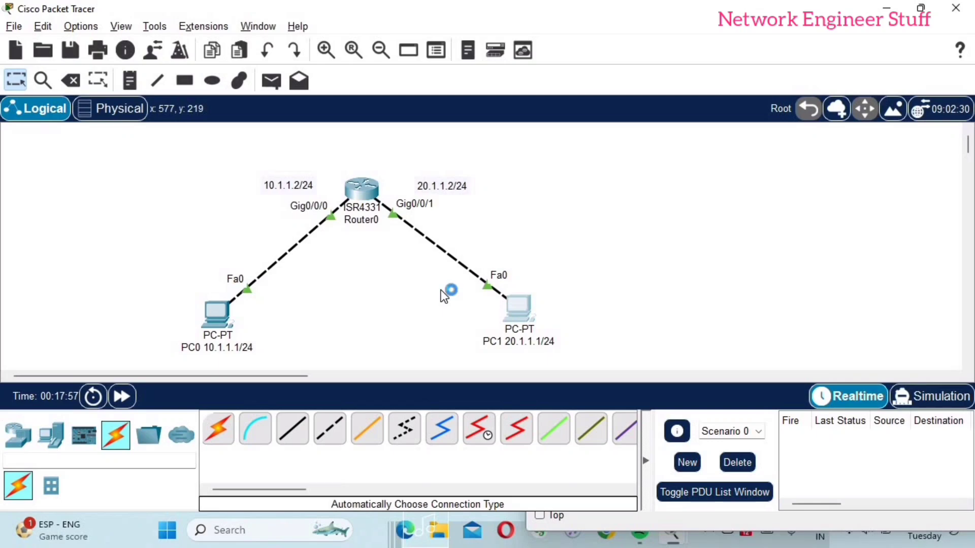